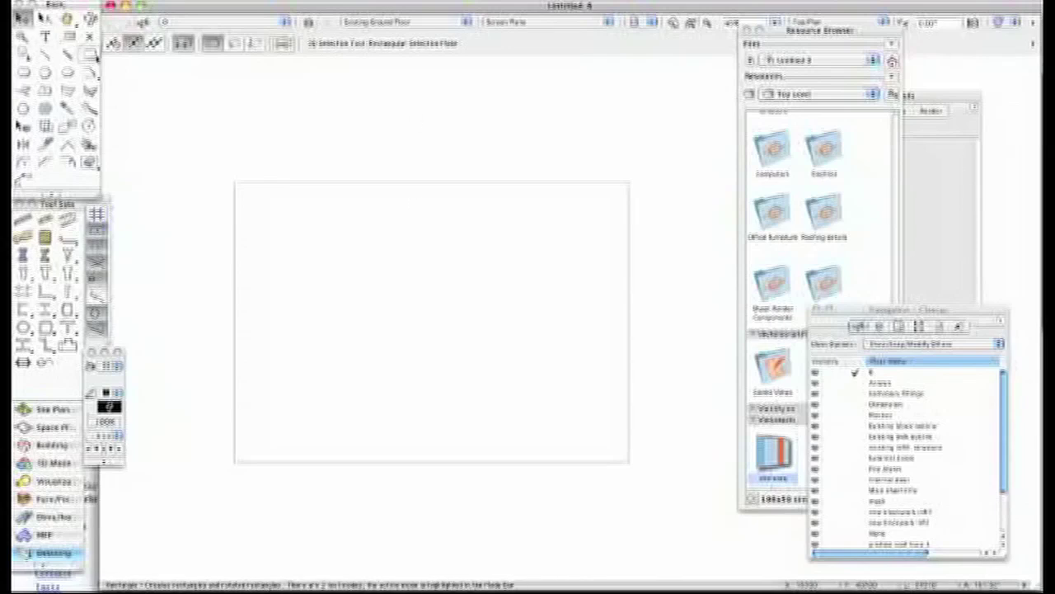
- Draw three overlapping rectangles stepping down toward the lower right
{"action": "left_click", "coordinate": [90, 54]}
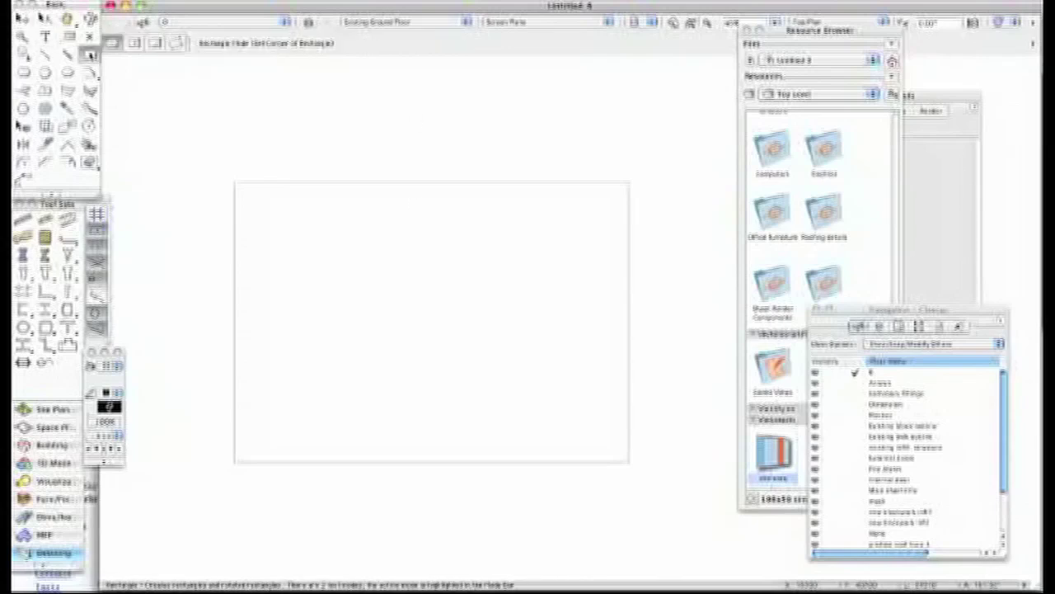
{"action": "left_click", "coordinate": [303, 230]}
{"action": "left_click", "coordinate": [381, 307]}
{"action": "left_click", "coordinate": [342, 268]}
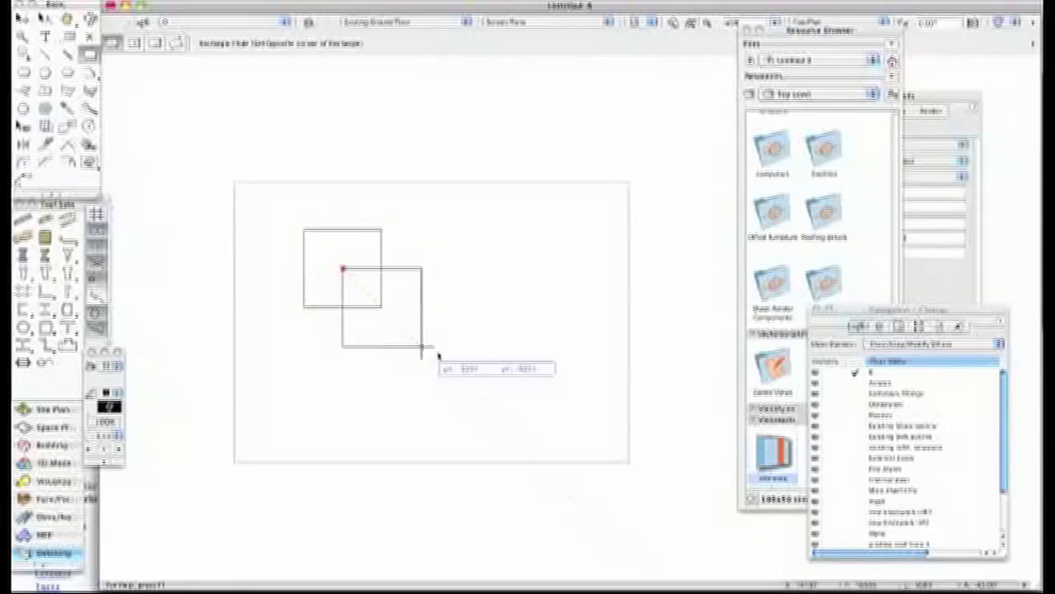
{"action": "left_click", "coordinate": [444, 356]}
{"action": "left_click", "coordinate": [406, 329]}
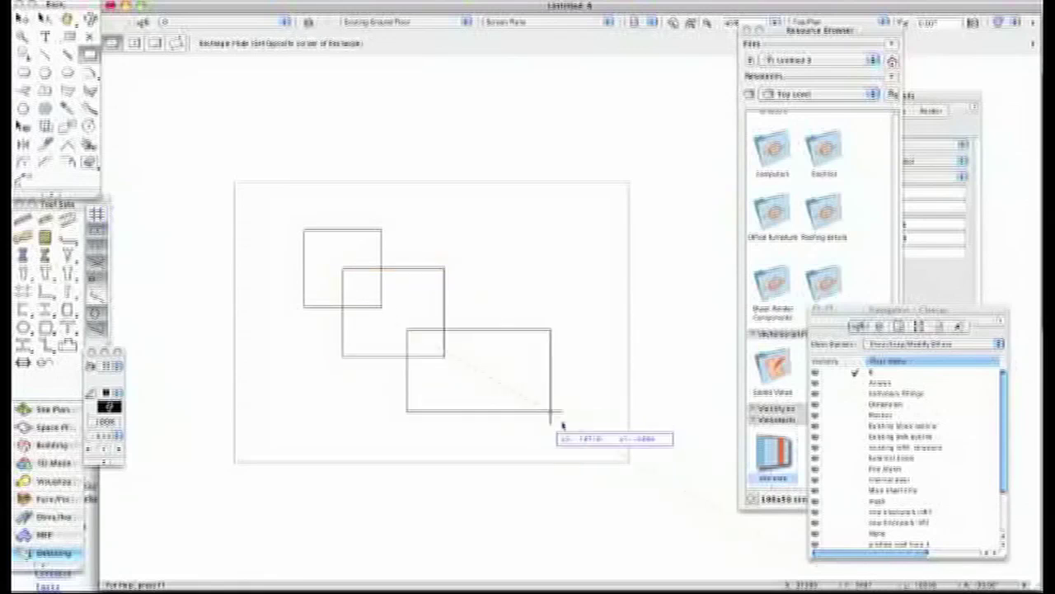
{"action": "left_click", "coordinate": [565, 420]}
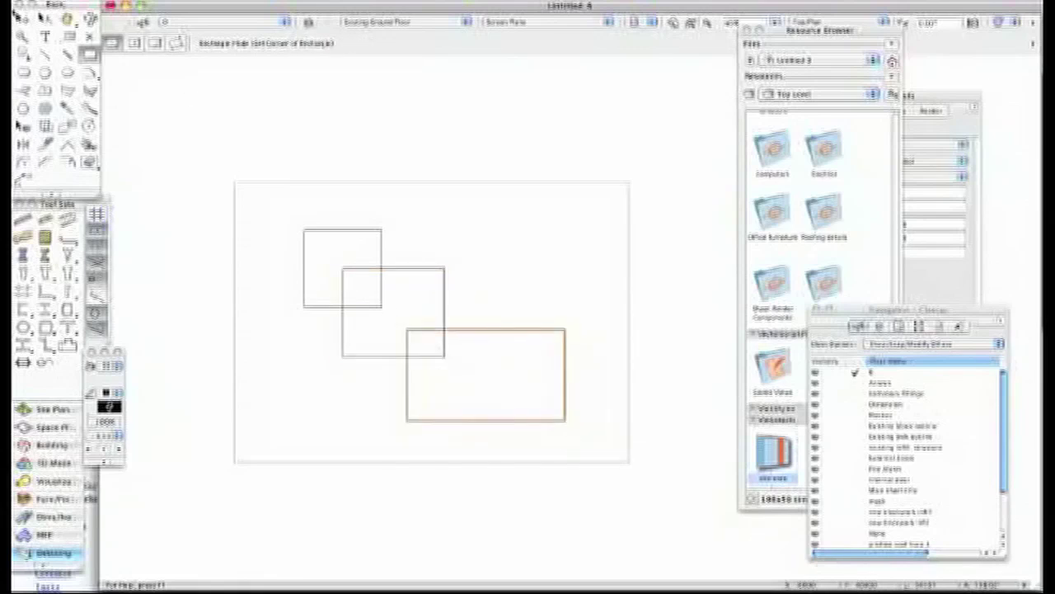
- Select all three rectangles and merge them into one outline with Add Surface
{"action": "left_click", "coordinate": [18, 16]}
{"action": "left_click_drag", "start_coordinate": [264, 207], "coordinate": [645, 448]}
{"action": "left_click", "coordinate": [239, 1]}
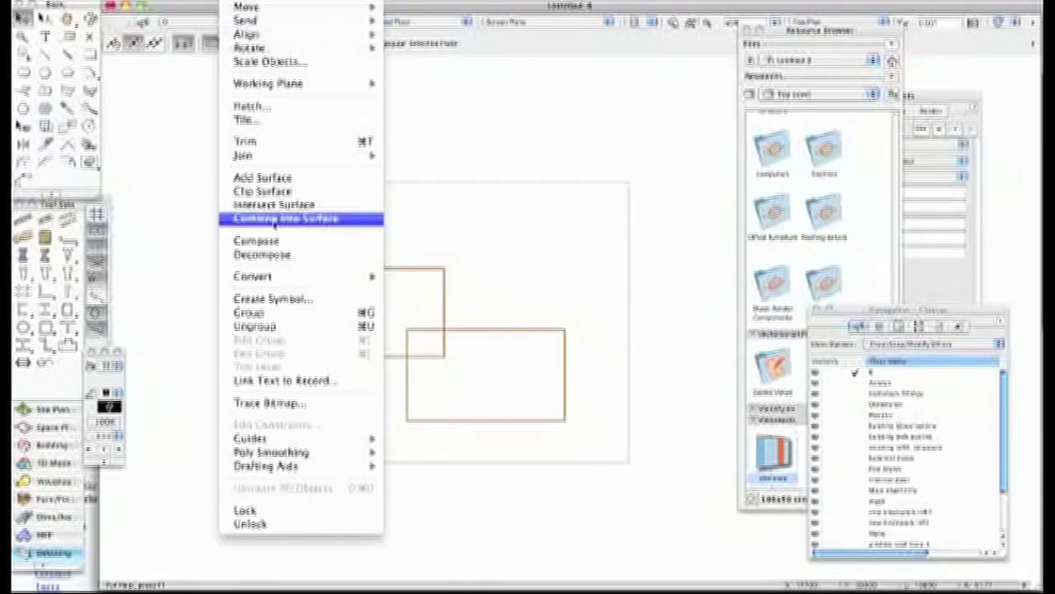
{"action": "left_click", "coordinate": [264, 174]}
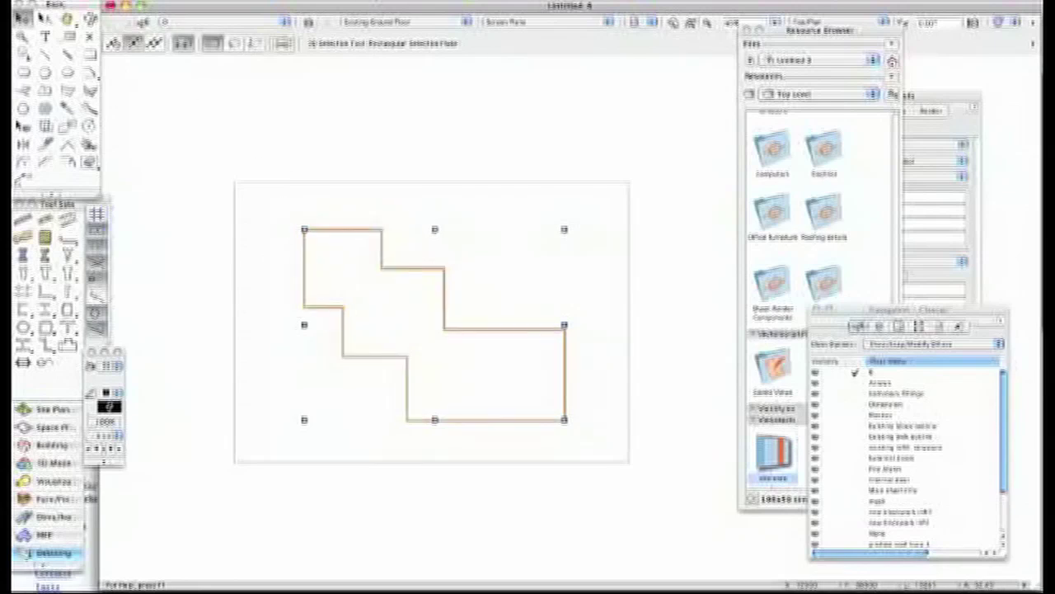
- Create the Site perimeter class with class attributes applied, a red pen and 0.50 line thickness
{"action": "left_click", "coordinate": [363, 2]}
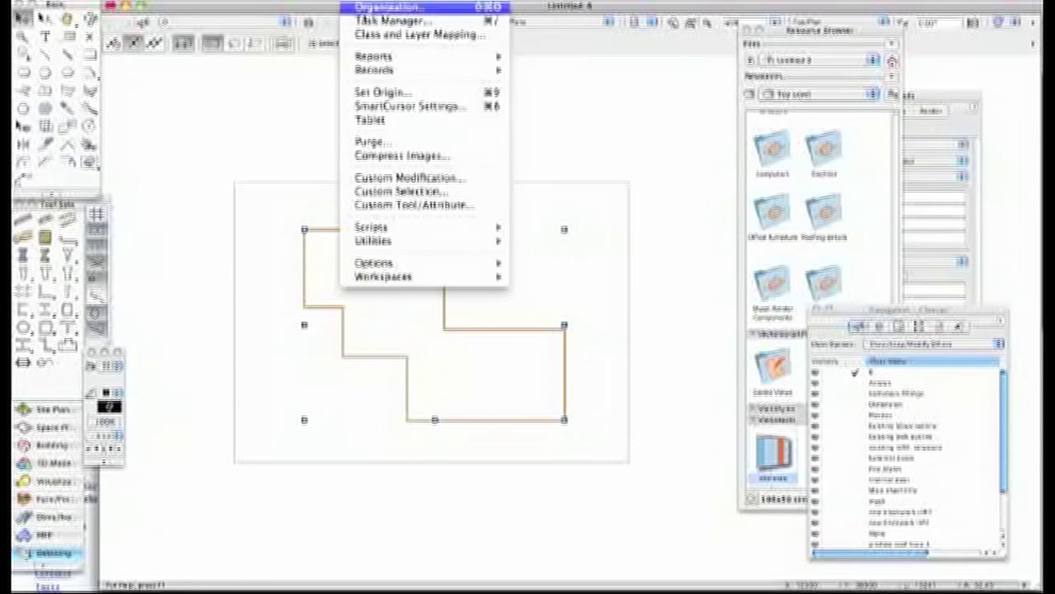
{"action": "left_click", "coordinate": [387, 9]}
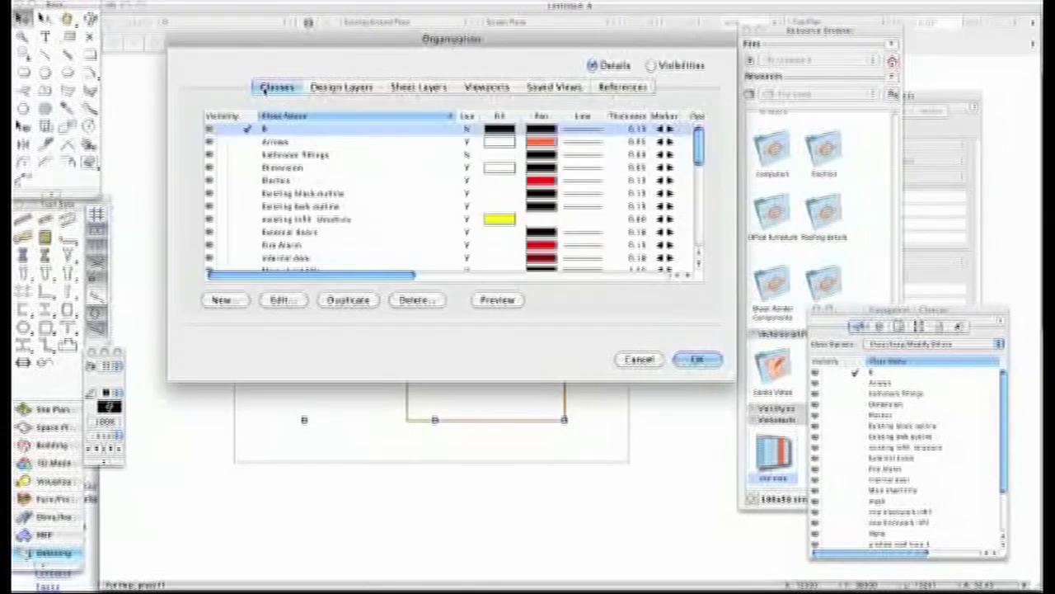
{"action": "left_click", "coordinate": [221, 300]}
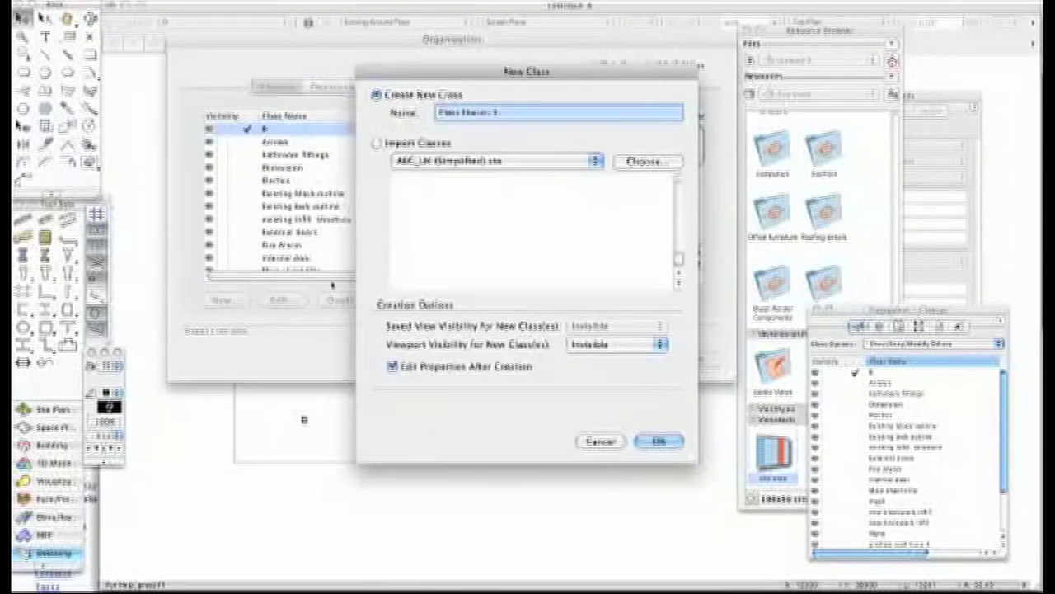
{"action": "type", "text": "E"}
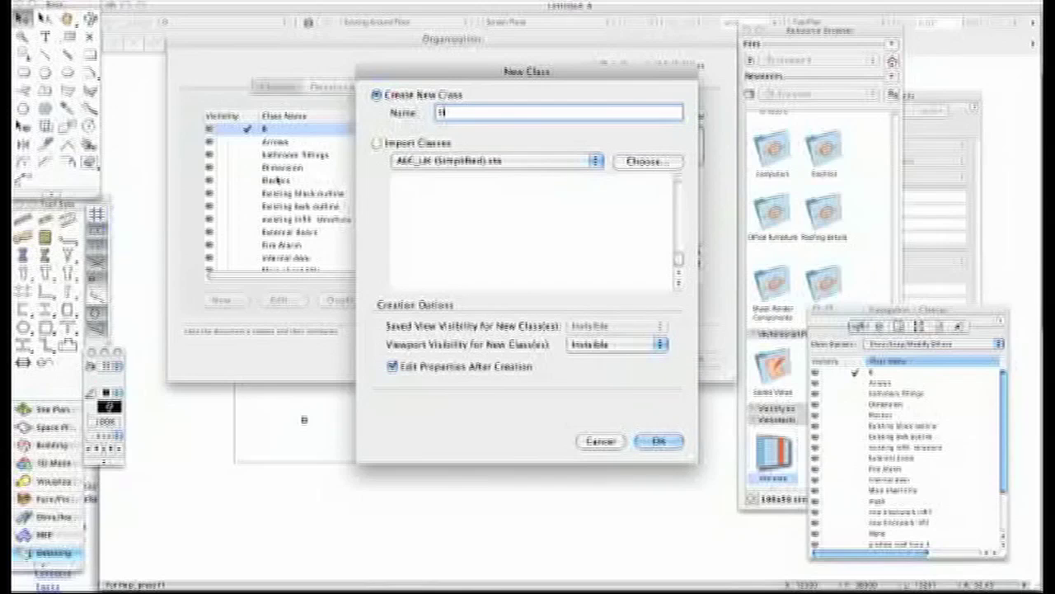
{"action": "type", "text": "xt wall treated"}
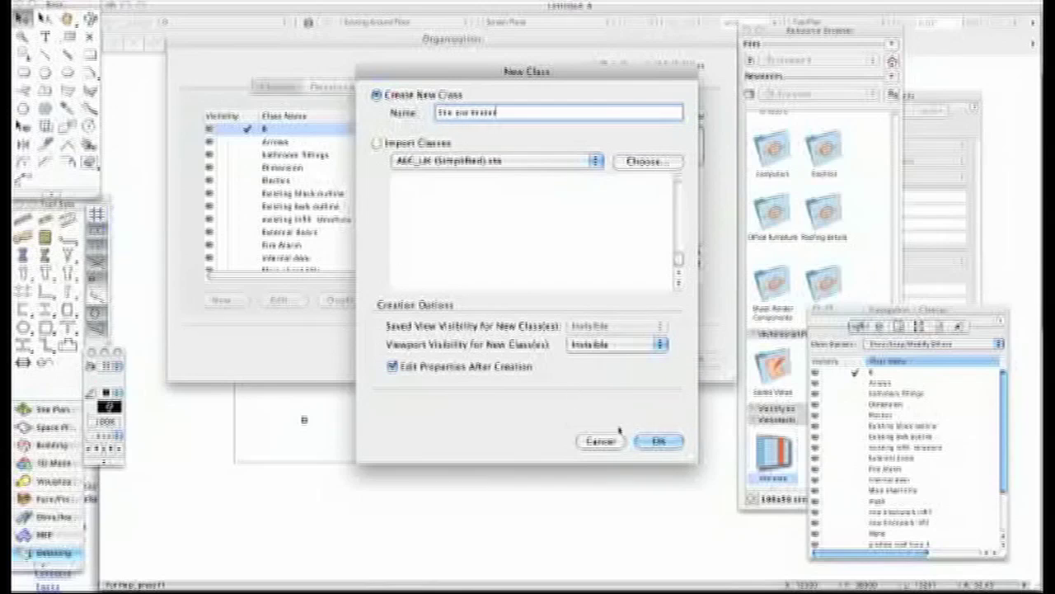
{"action": "left_click", "coordinate": [657, 441]}
{"action": "left_click", "coordinate": [361, 146]}
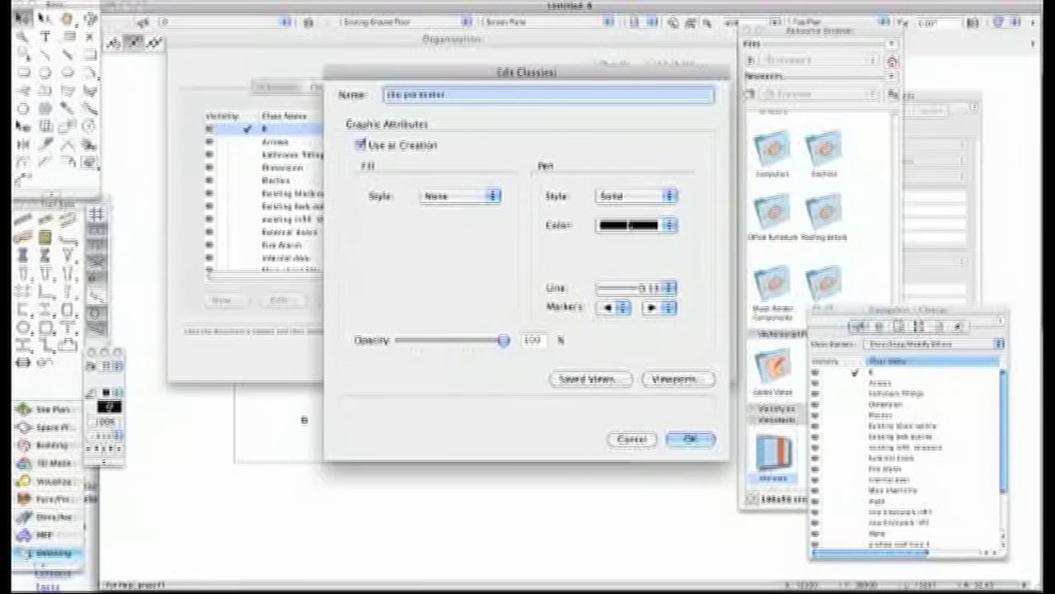
{"action": "left_click", "coordinate": [629, 225]}
{"action": "left_click", "coordinate": [604, 296]}
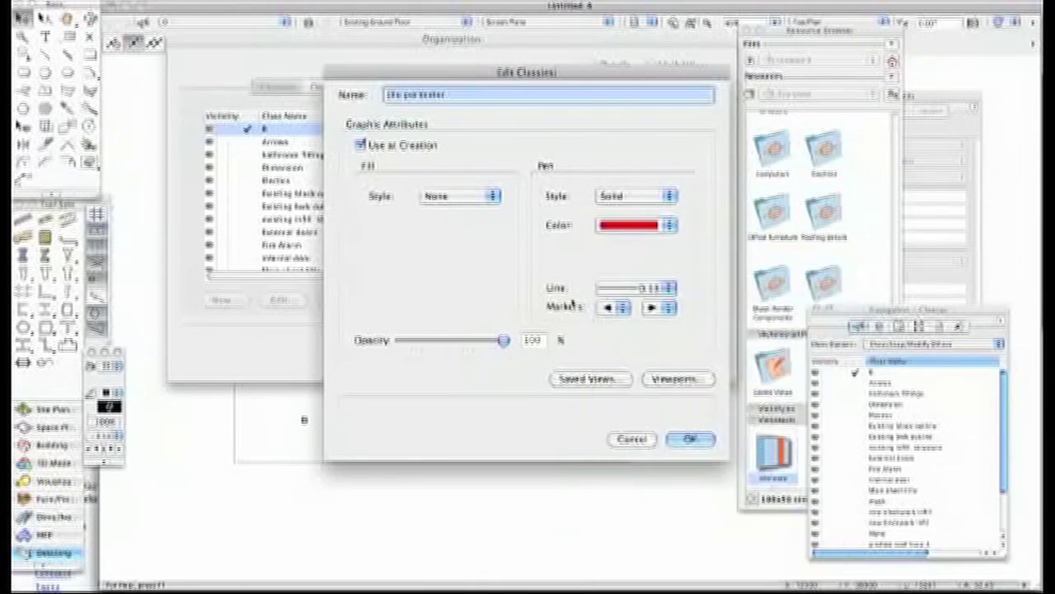
{"action": "left_click", "coordinate": [635, 288]}
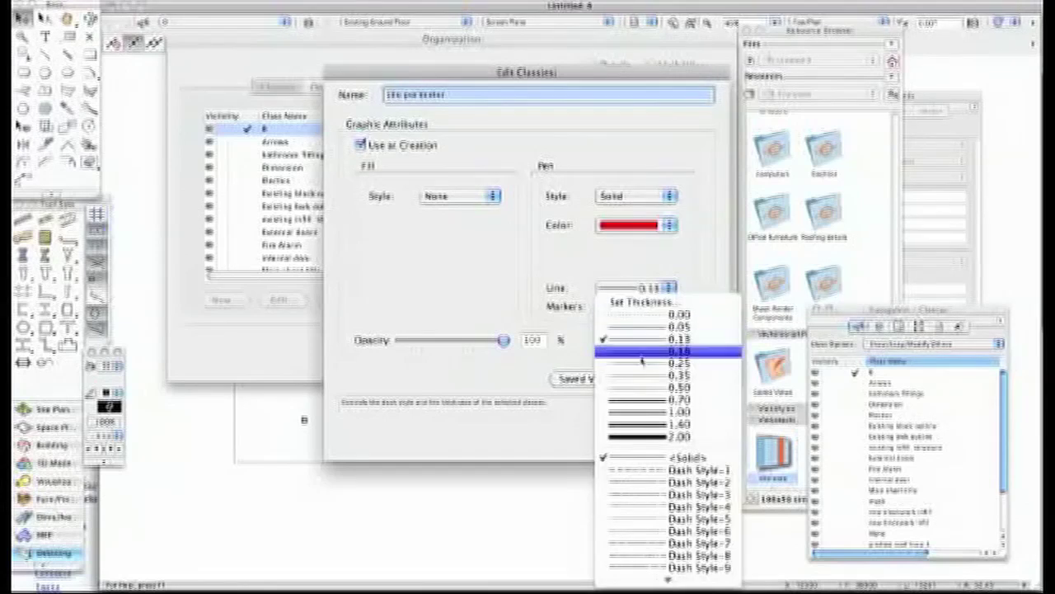
{"action": "left_click", "coordinate": [652, 387]}
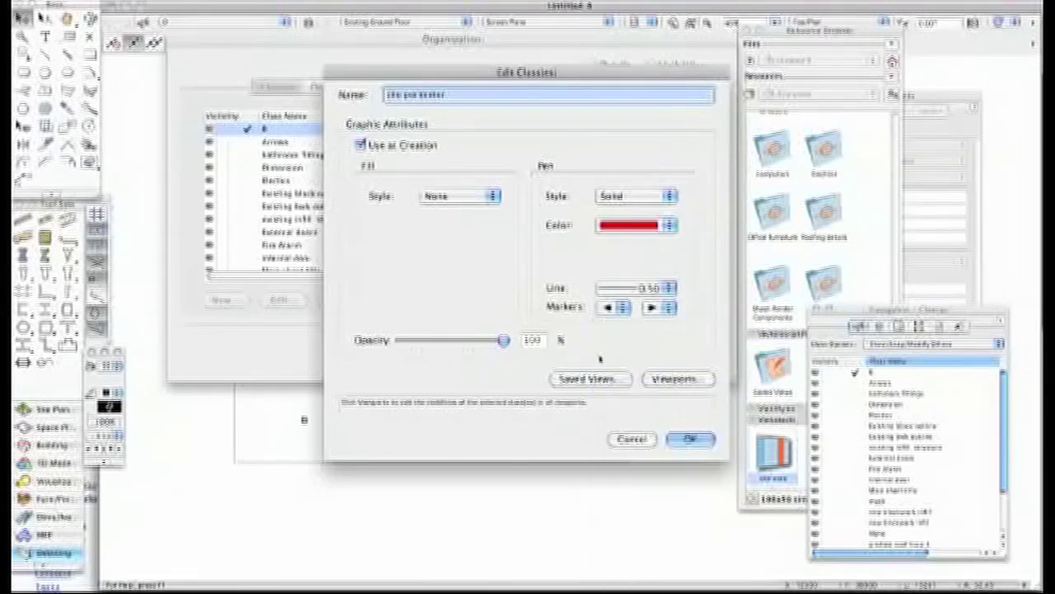
{"action": "left_click", "coordinate": [691, 439]}
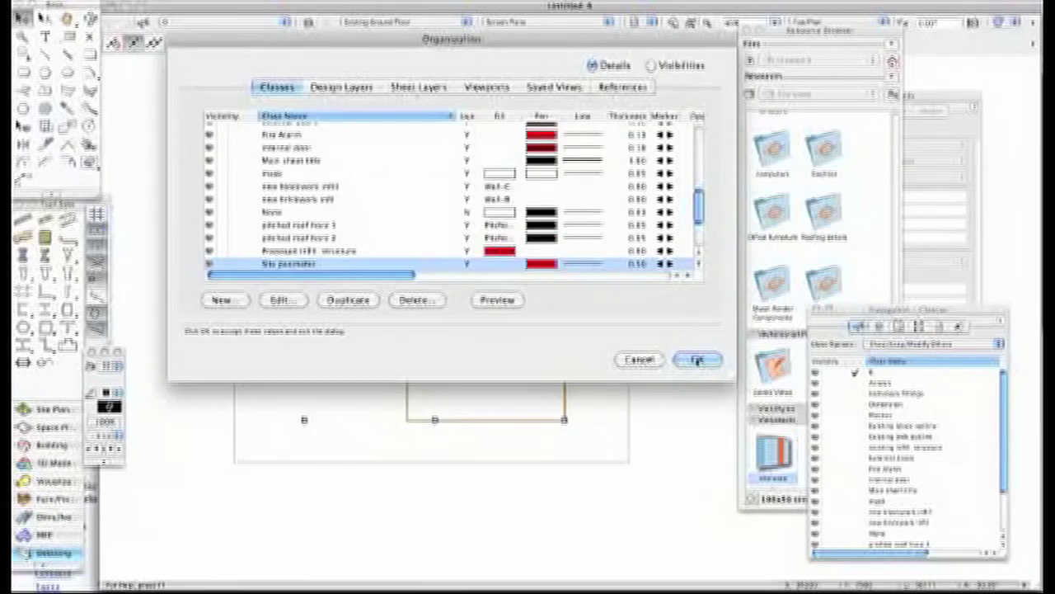
{"action": "left_click", "coordinate": [697, 360]}
- Assign the stepped polygon to the Site perimeter class in Object Info
{"action": "left_click", "coordinate": [964, 95]}
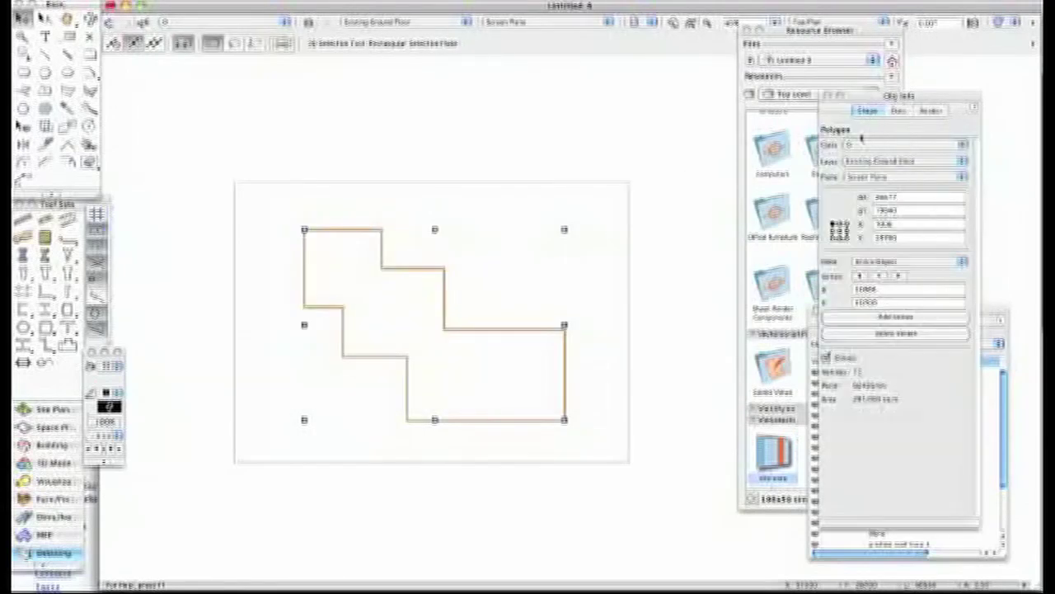
{"action": "left_click", "coordinate": [864, 142]}
{"action": "mouse_move", "coordinate": [899, 434]}
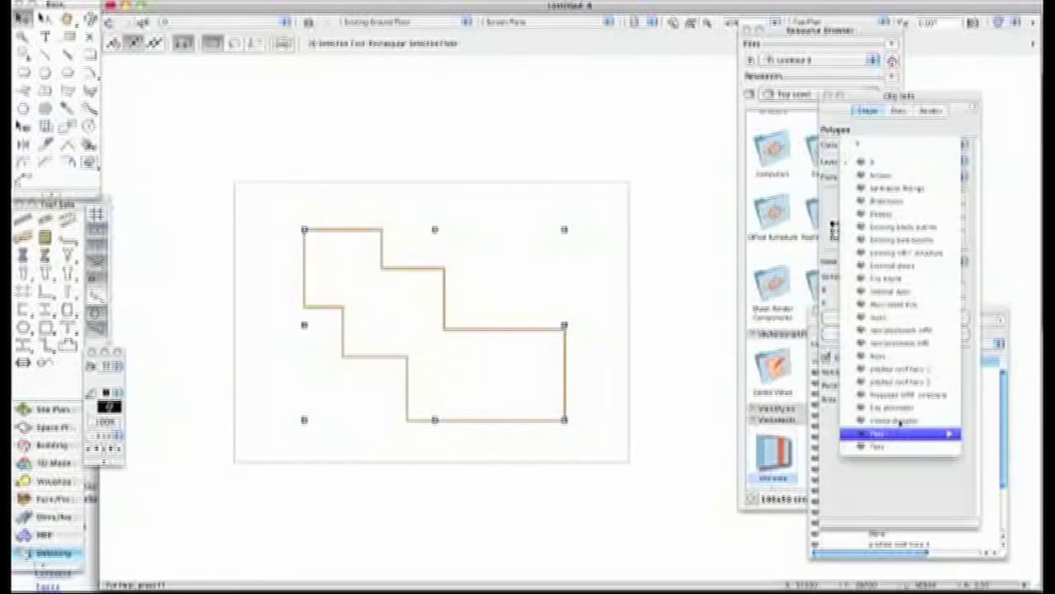
{"action": "left_click", "coordinate": [895, 405]}
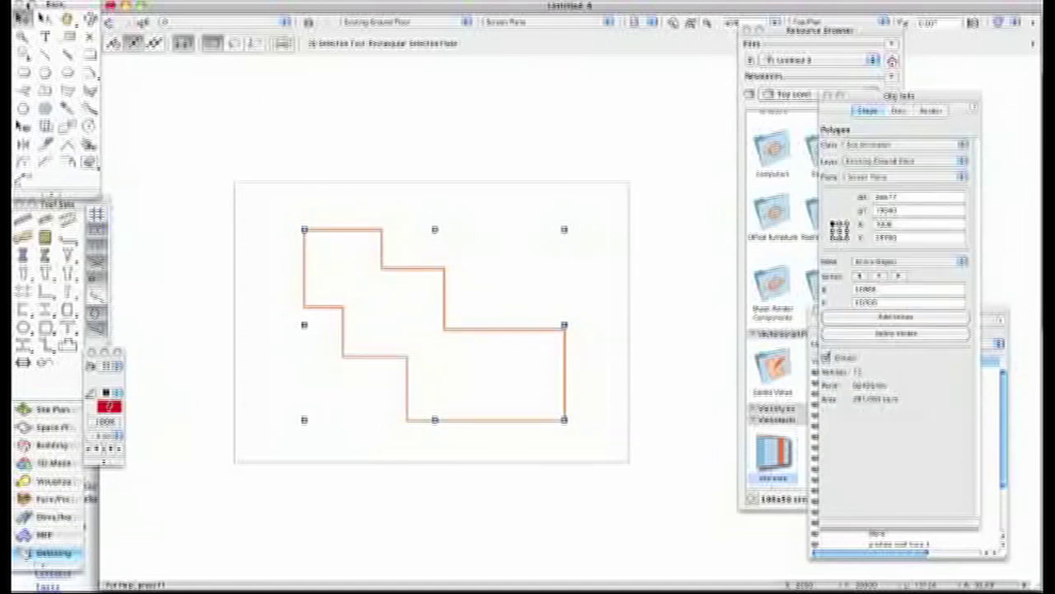
{"action": "left_click", "coordinate": [327, 268]}
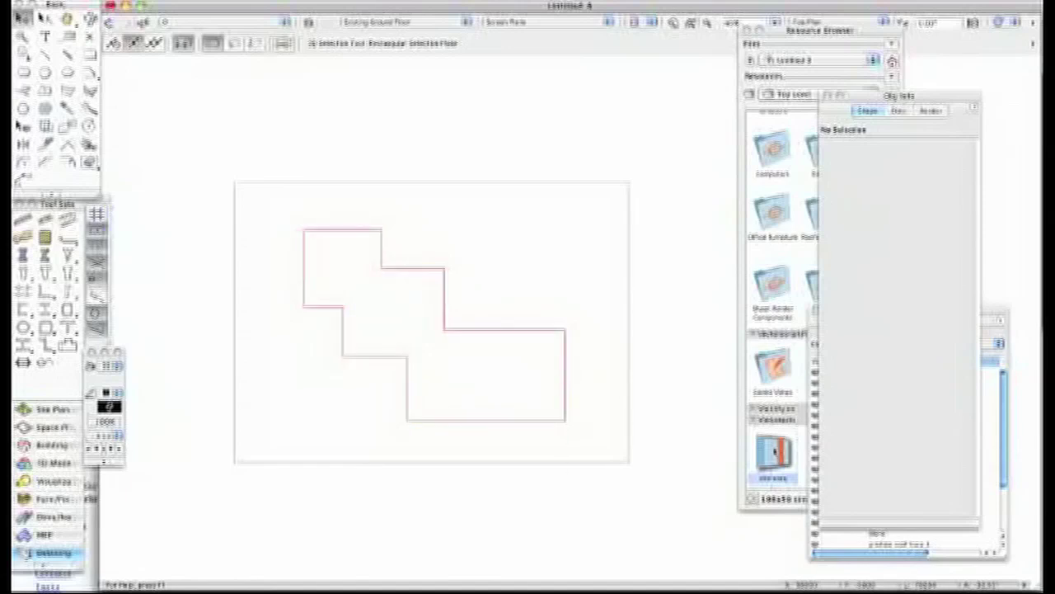
- Show the Untitled 4 resources in the Resource Browser
{"action": "left_click_drag", "start_coordinate": [936, 101], "coordinate": [997, 72]}
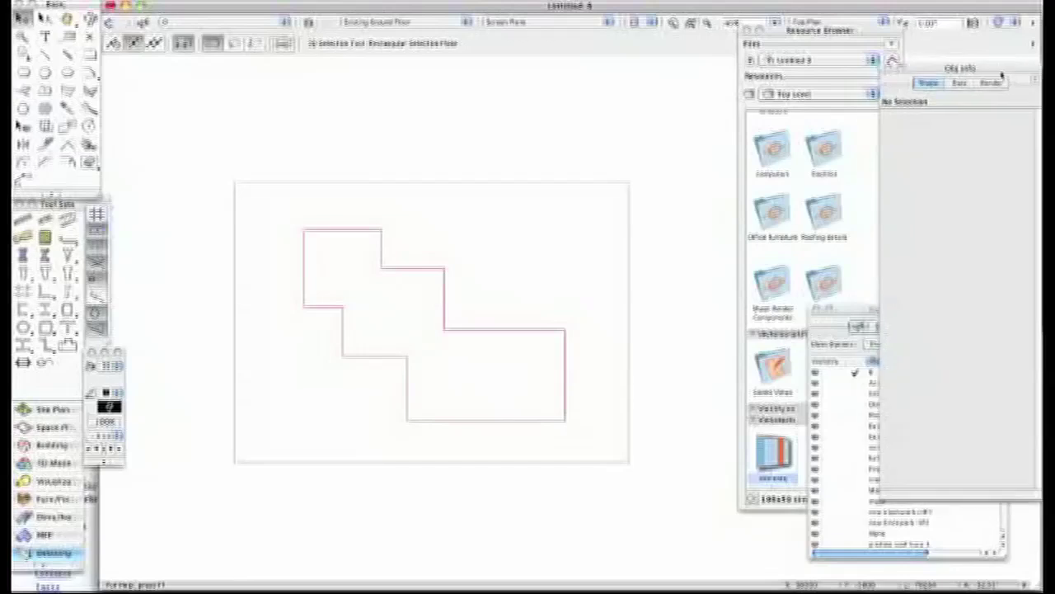
{"action": "left_click", "coordinate": [832, 31]}
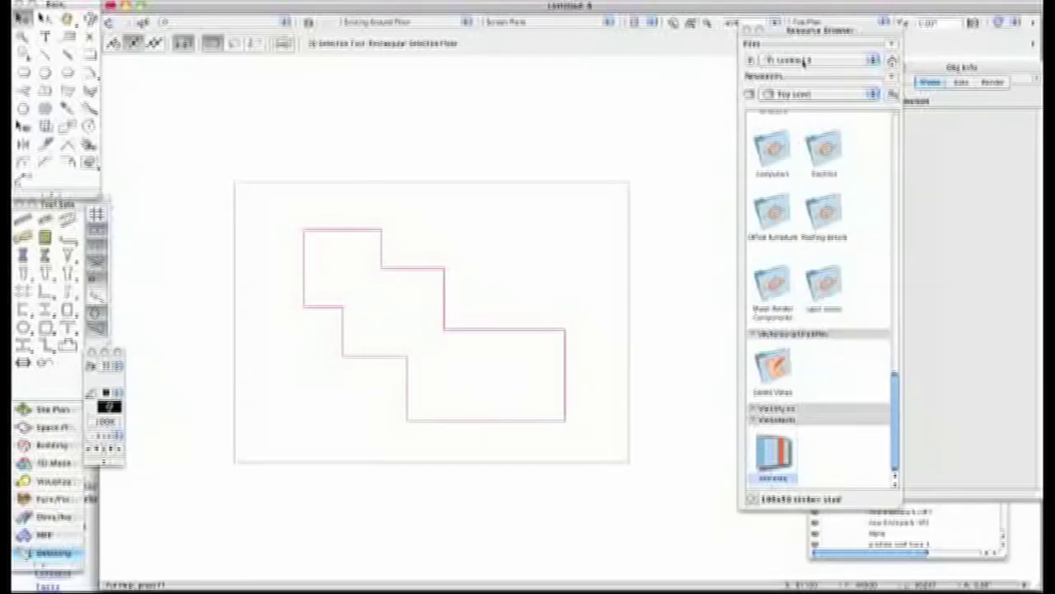
{"action": "left_click", "coordinate": [804, 61]}
{"action": "left_click", "coordinate": [806, 74]}
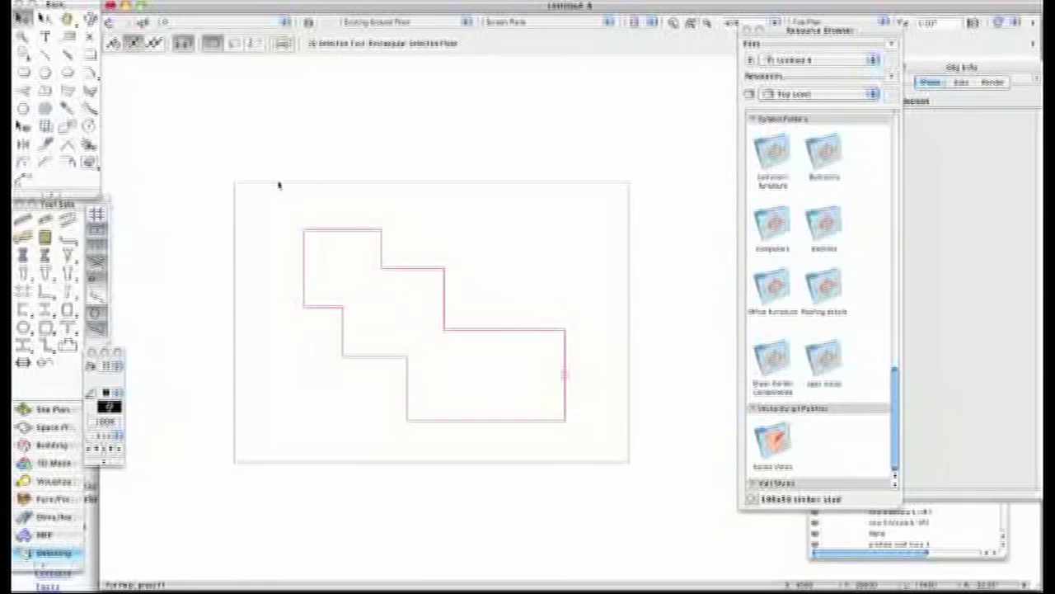
- Create a new worksheet resource, renaming it after the name-in-use warning
{"action": "right_click", "coordinate": [845, 437]}
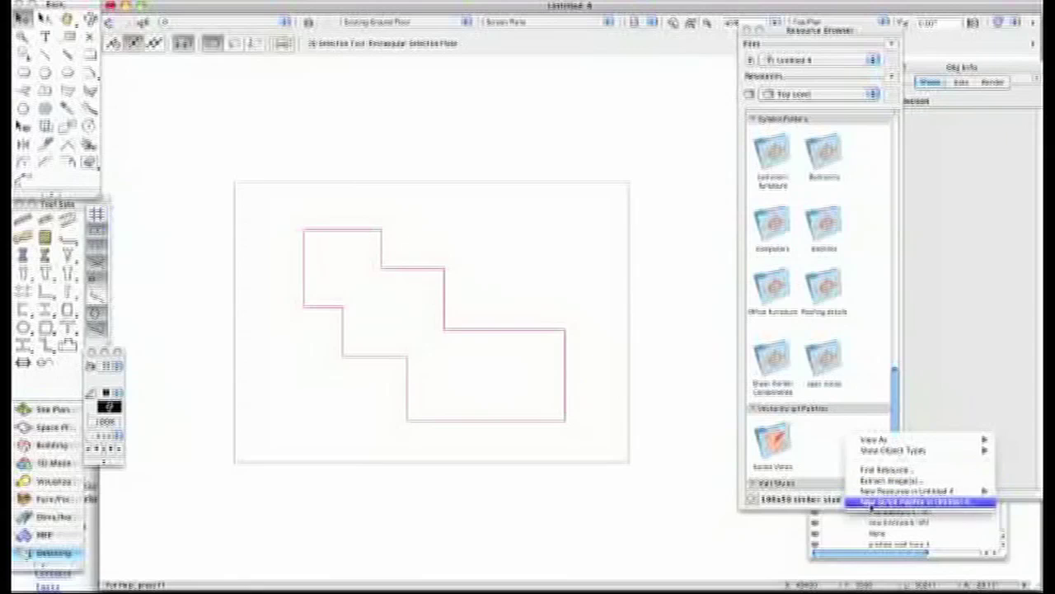
{"action": "mouse_move", "coordinate": [875, 492]}
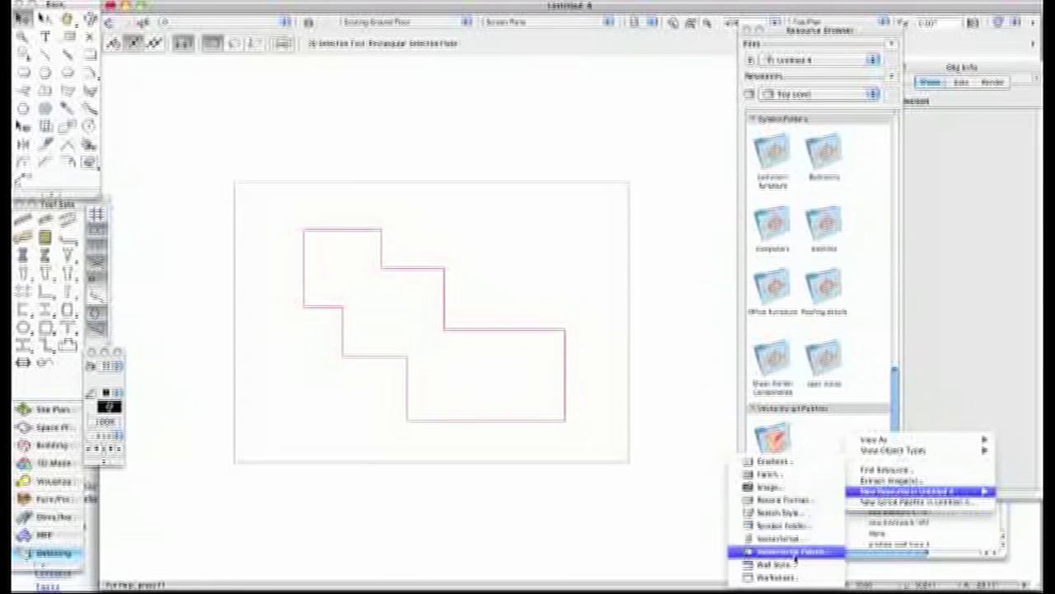
{"action": "left_click", "coordinate": [789, 577]}
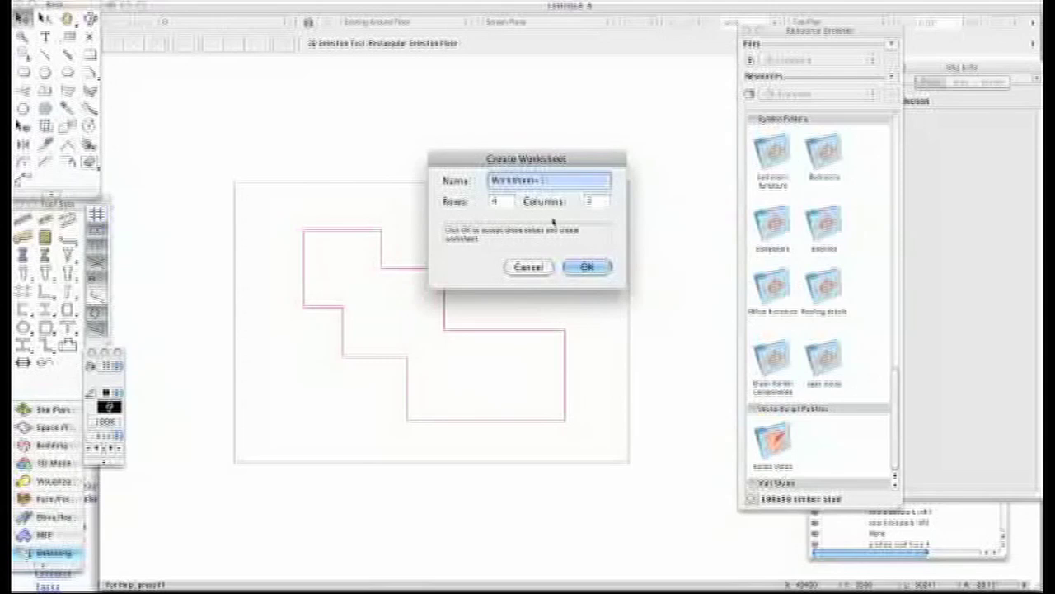
{"action": "type", "text": "Site"}
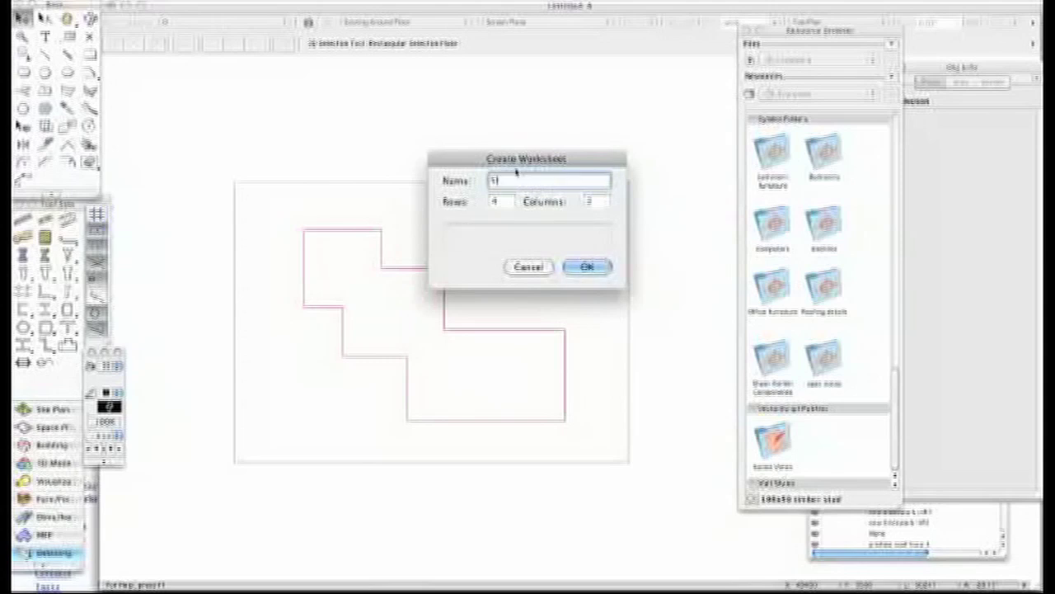
{"action": "type", "text": " Formwor"}
{"action": "left_click", "coordinate": [586, 266]}
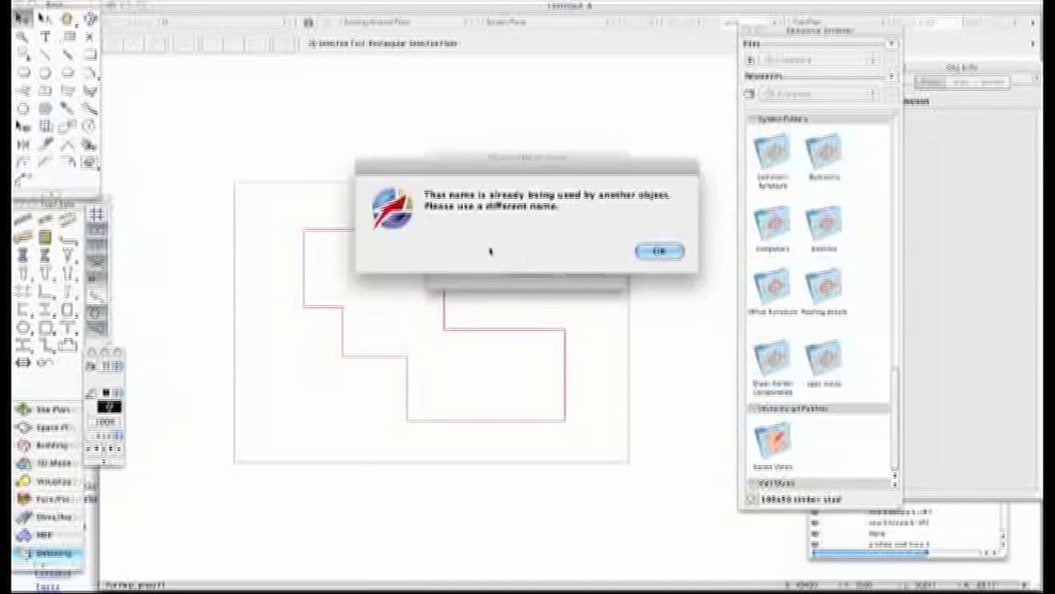
{"action": "left_click", "coordinate": [659, 252]}
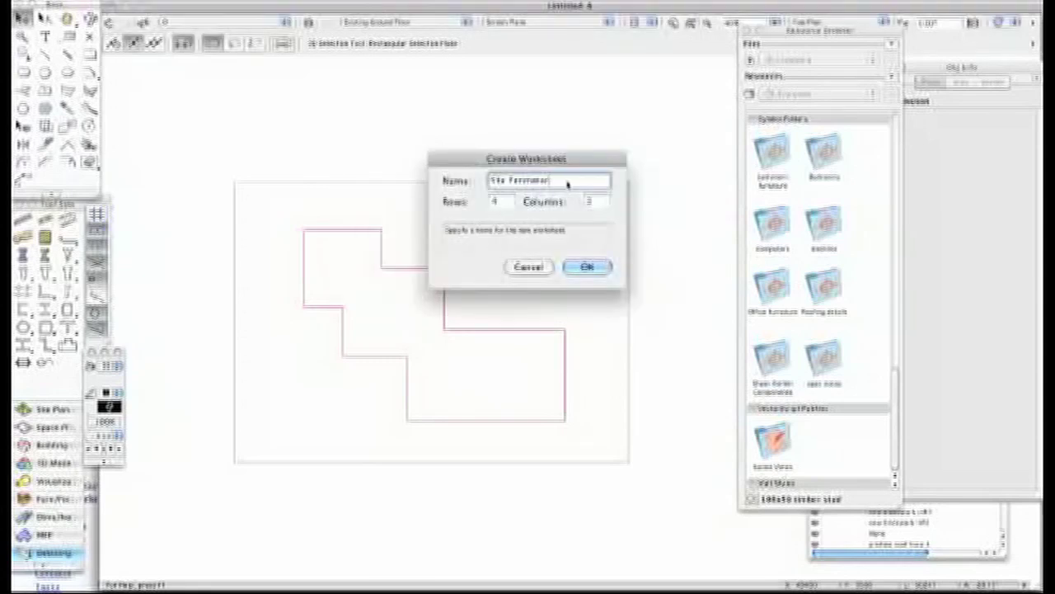
{"action": "type", "text": "class"}
{"action": "key", "text": "Return"}
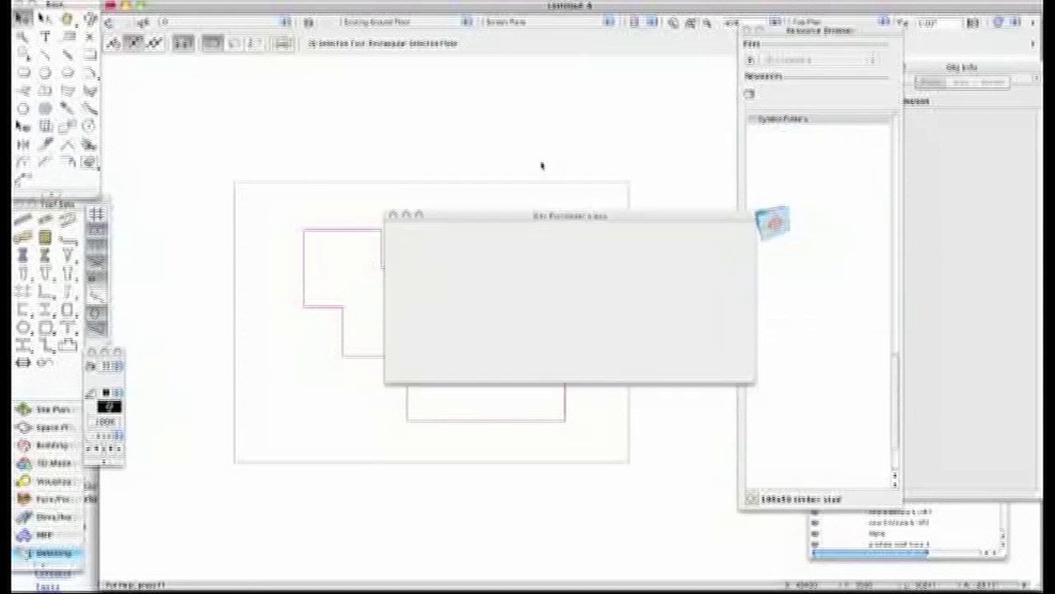
- Enter the headings Site Area in B1 and Perimeter in C1 of the worksheet
{"action": "left_click_drag", "start_coordinate": [486, 215], "coordinate": [424, 73]}
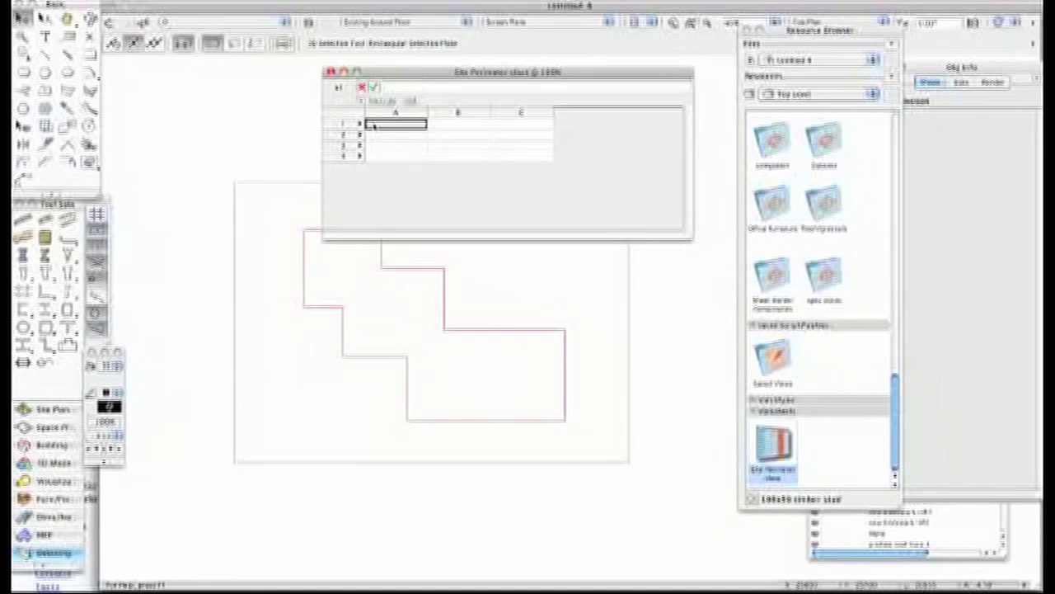
{"action": "left_click", "coordinate": [432, 123]}
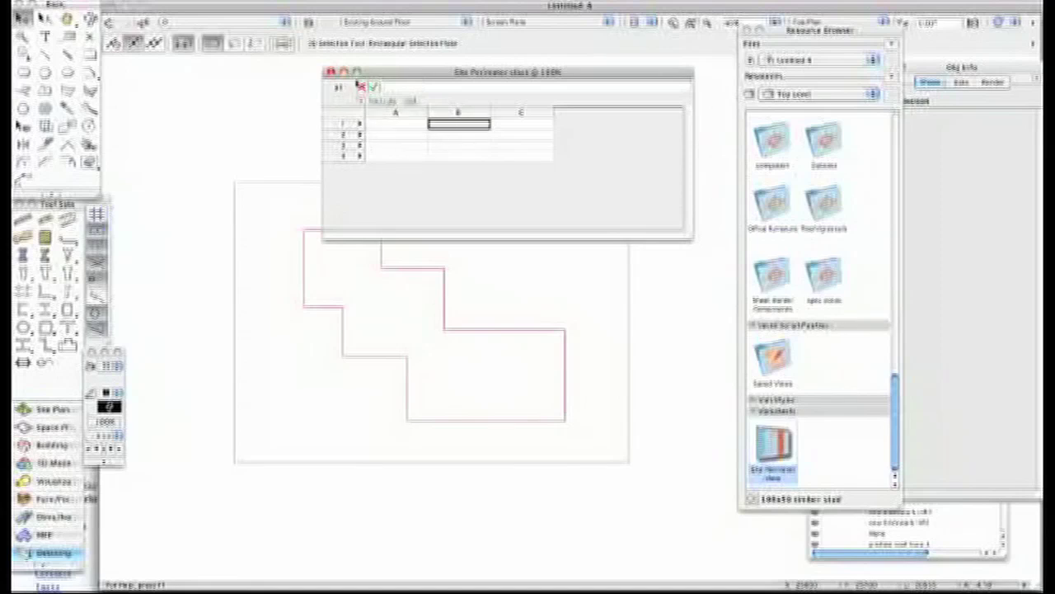
{"action": "type", "text": "tex"}
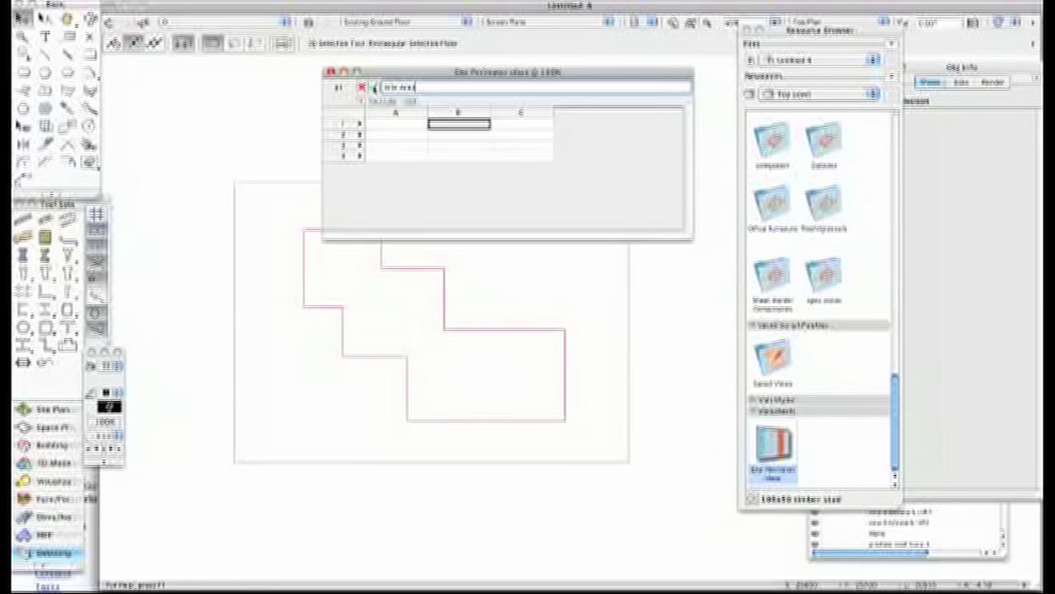
{"action": "left_click", "coordinate": [374, 88]}
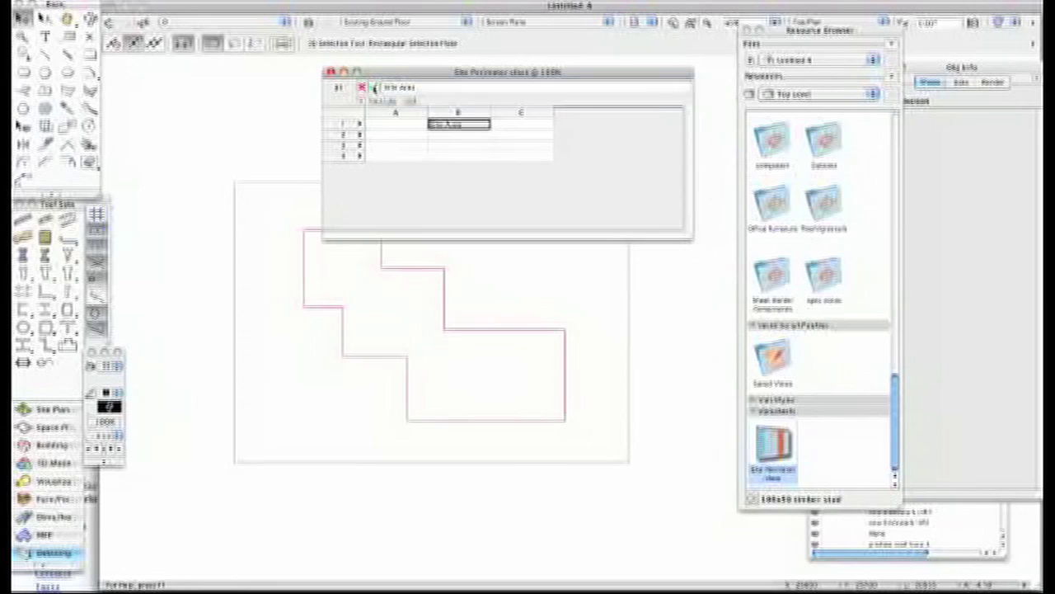
{"action": "left_click", "coordinate": [519, 124]}
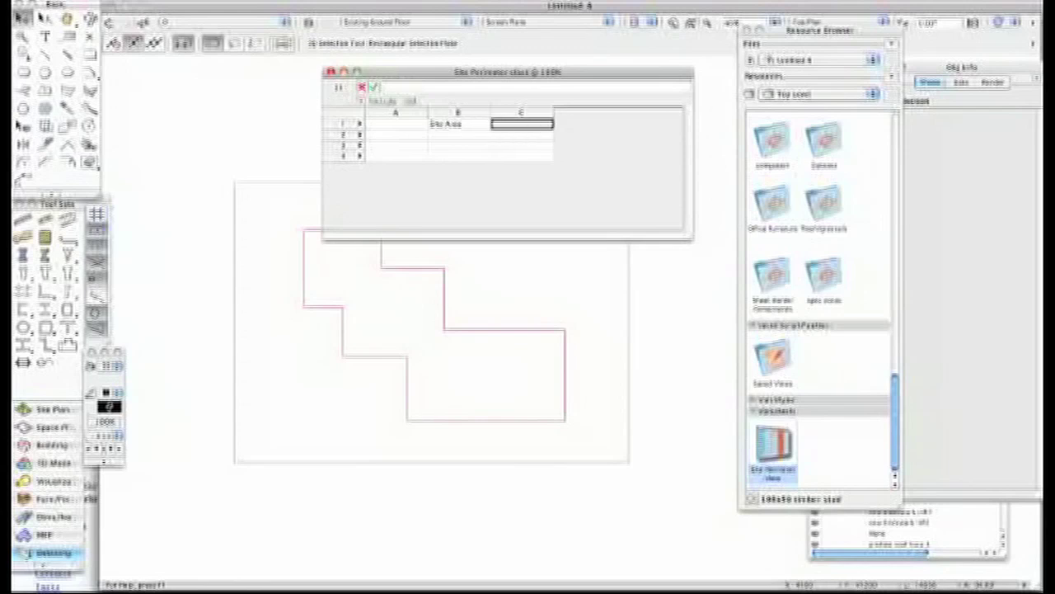
{"action": "type", "text": "="}
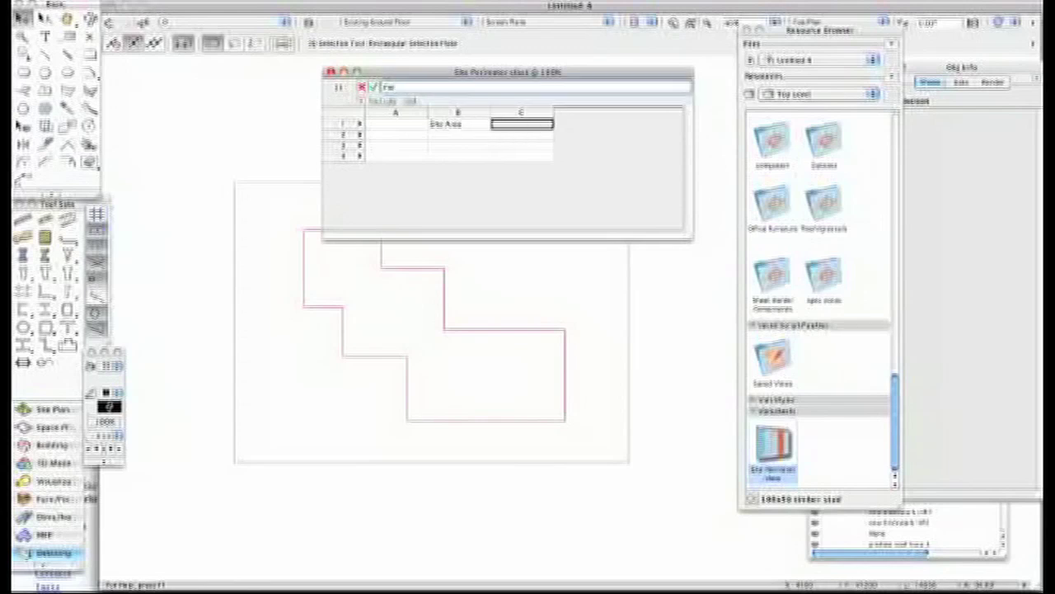
{"action": "type", "text": "area("}
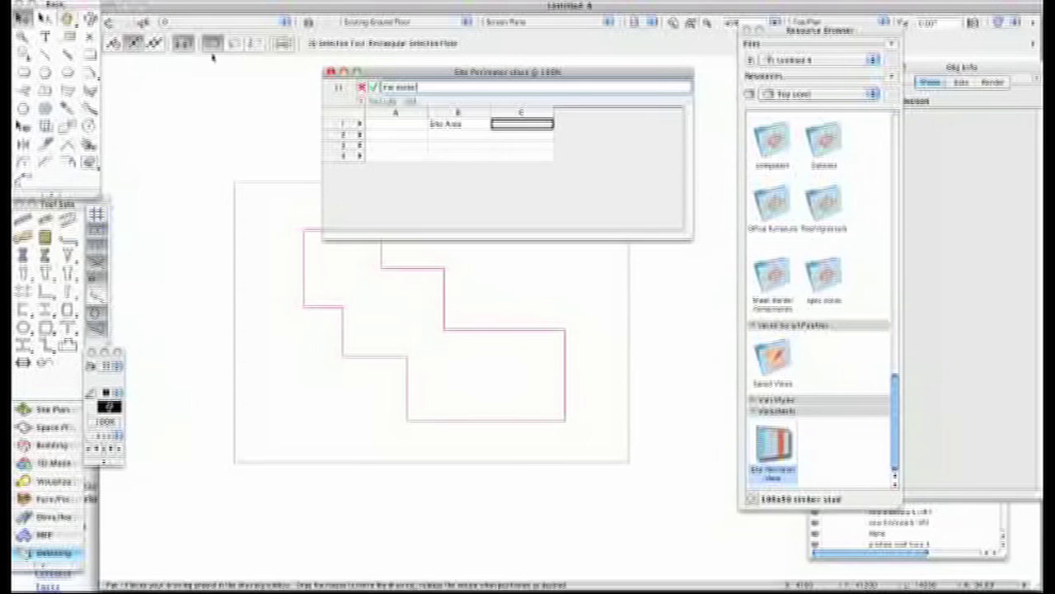
{"action": "left_click", "coordinate": [373, 87]}
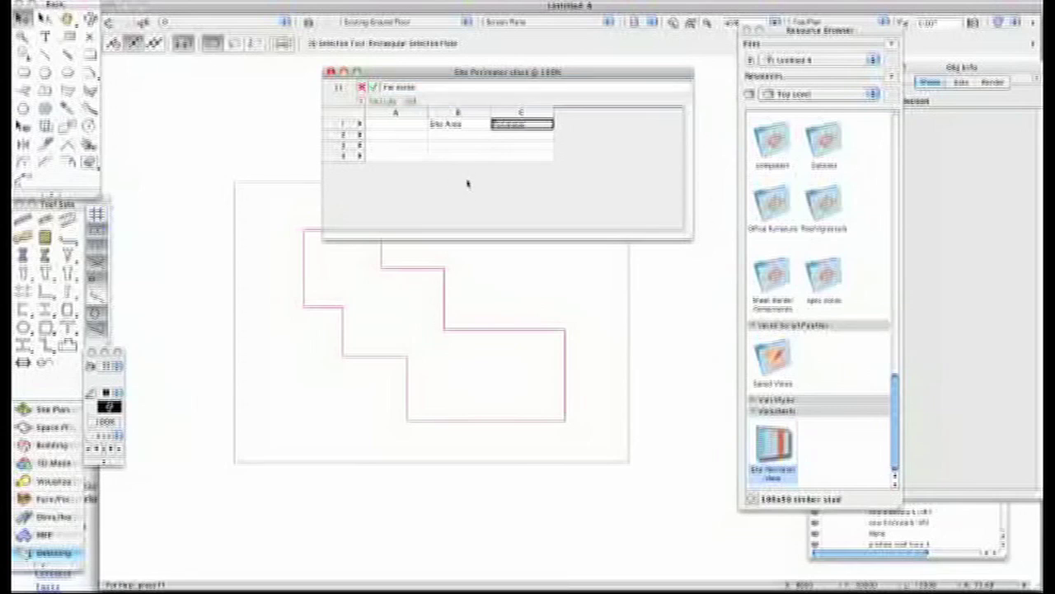
{"action": "left_click", "coordinate": [451, 137]}
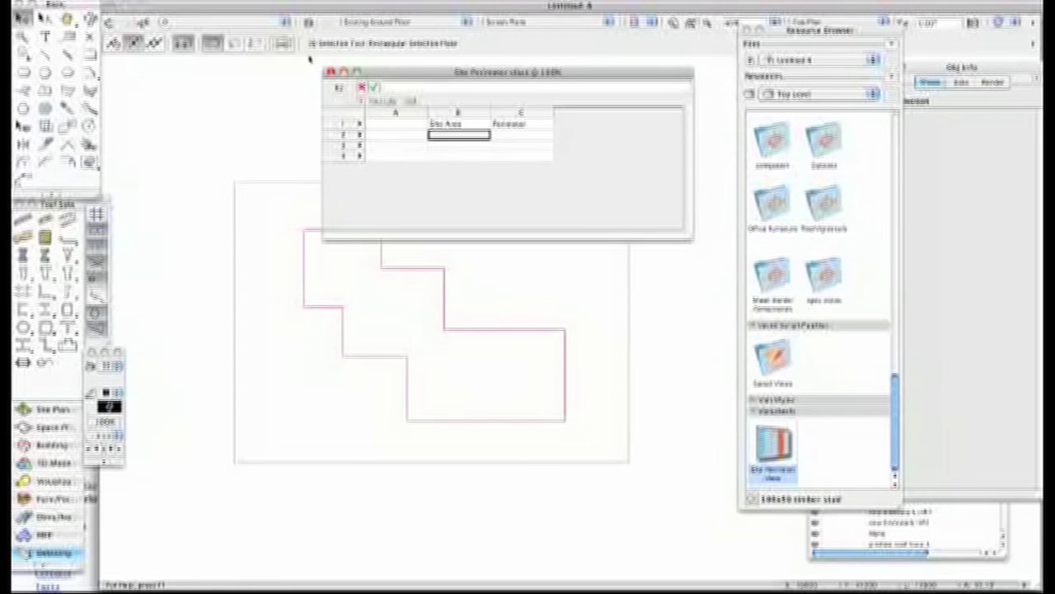
- Insert the CriteriaArea function into cell B2 and edit its formula
{"action": "left_click", "coordinate": [361, 104]}
{"action": "left_click", "coordinate": [382, 142]}
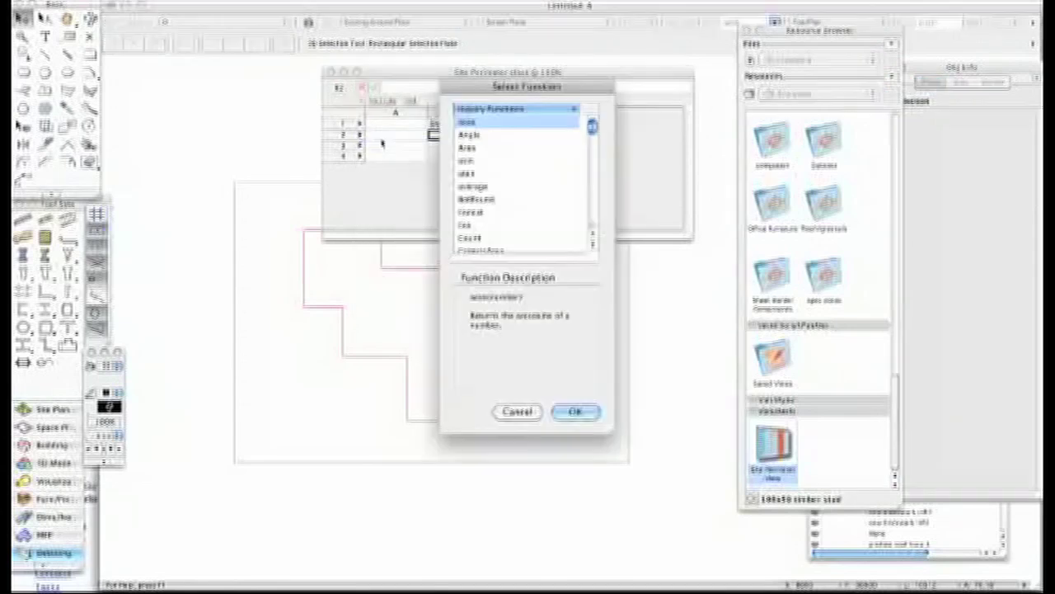
{"action": "left_click_drag", "start_coordinate": [592, 125], "coordinate": [592, 138]}
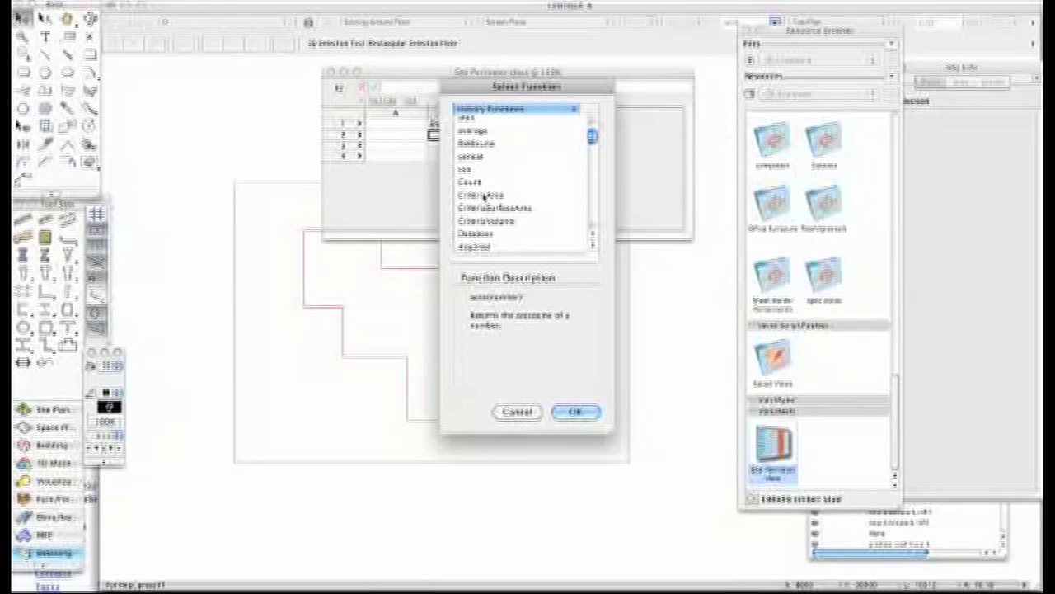
{"action": "left_click", "coordinate": [483, 196]}
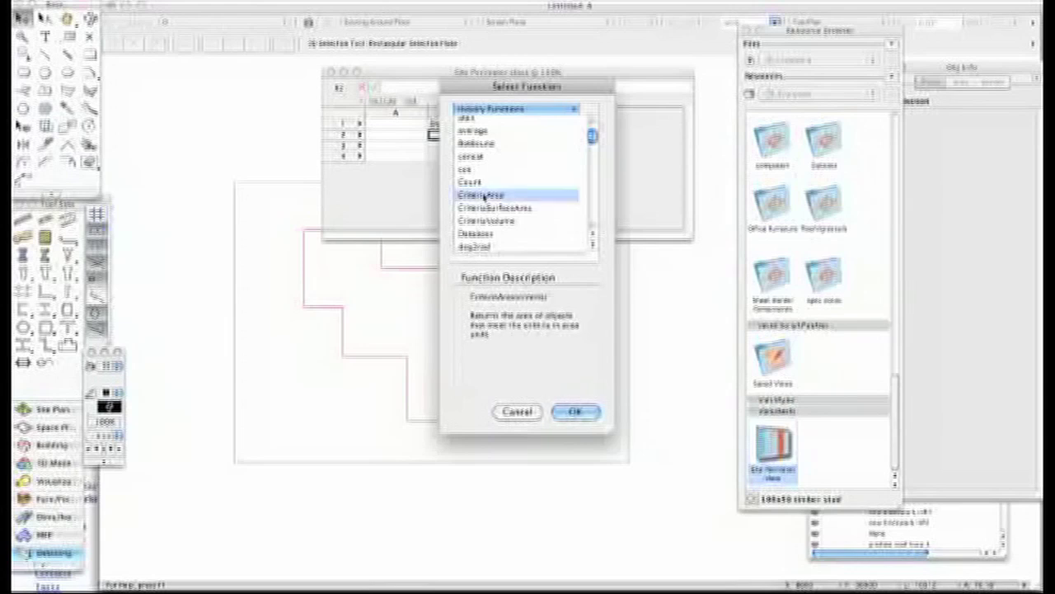
{"action": "left_click", "coordinate": [566, 414]}
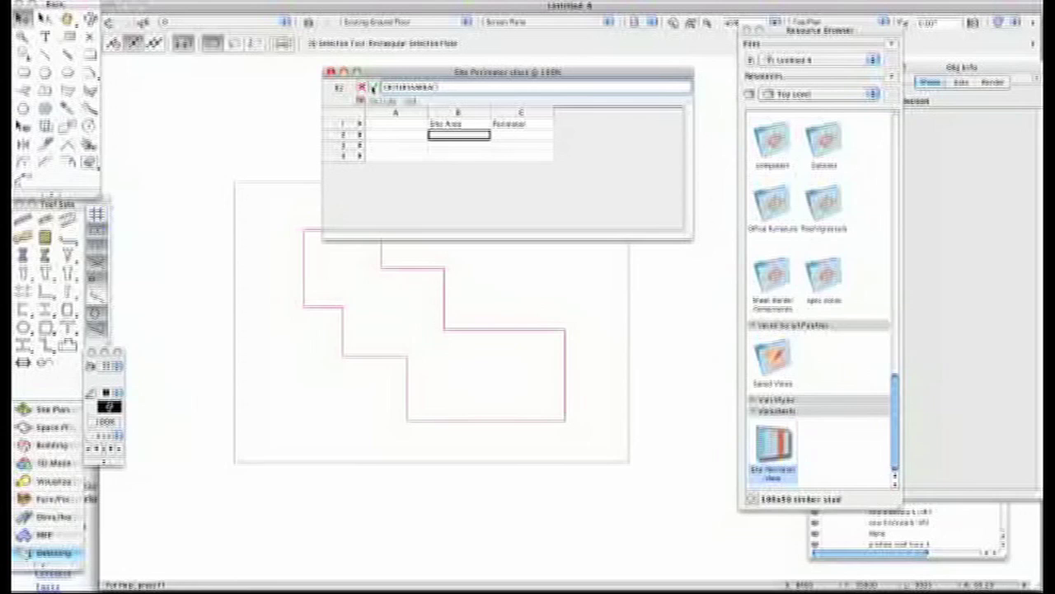
{"action": "key", "text": "Return"}
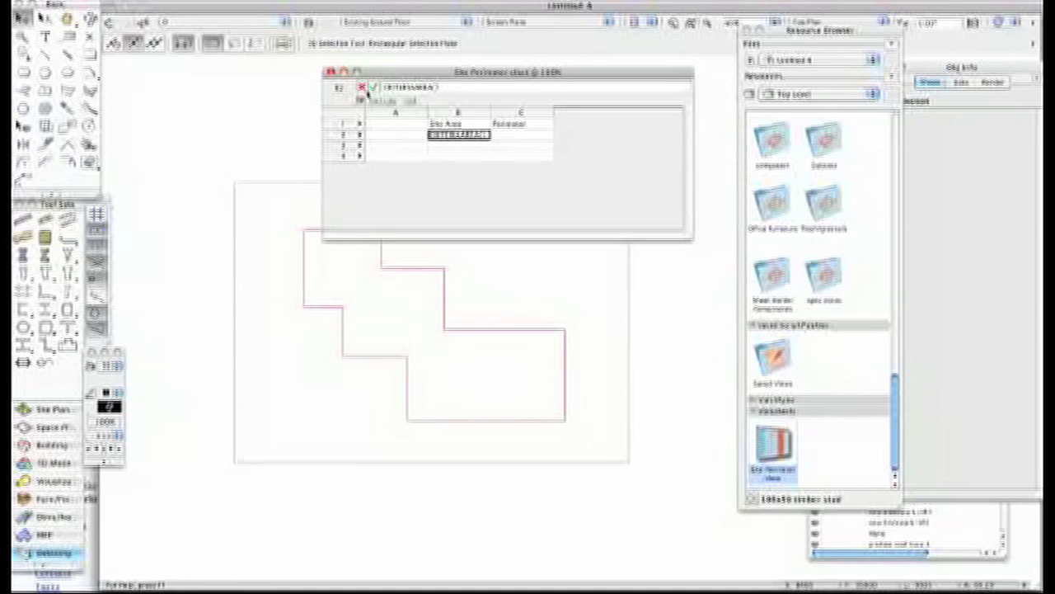
{"action": "left_click", "coordinate": [382, 91]}
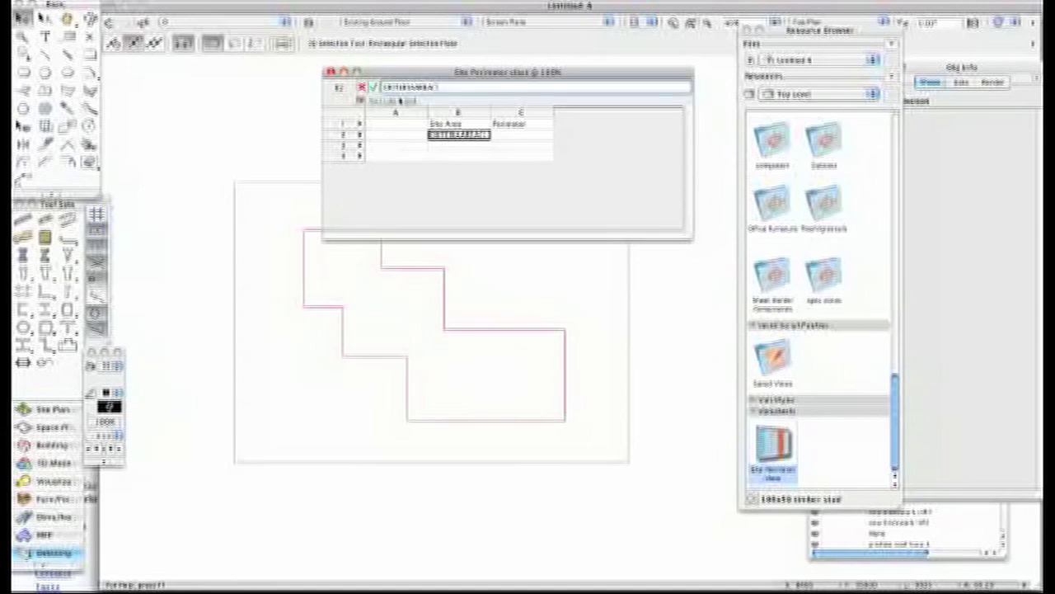
{"action": "key", "text": "ctrl+v"}
- Add the criterion Class is Site perimeter to the B2 formula and accept it
{"action": "left_click", "coordinate": [361, 100]}
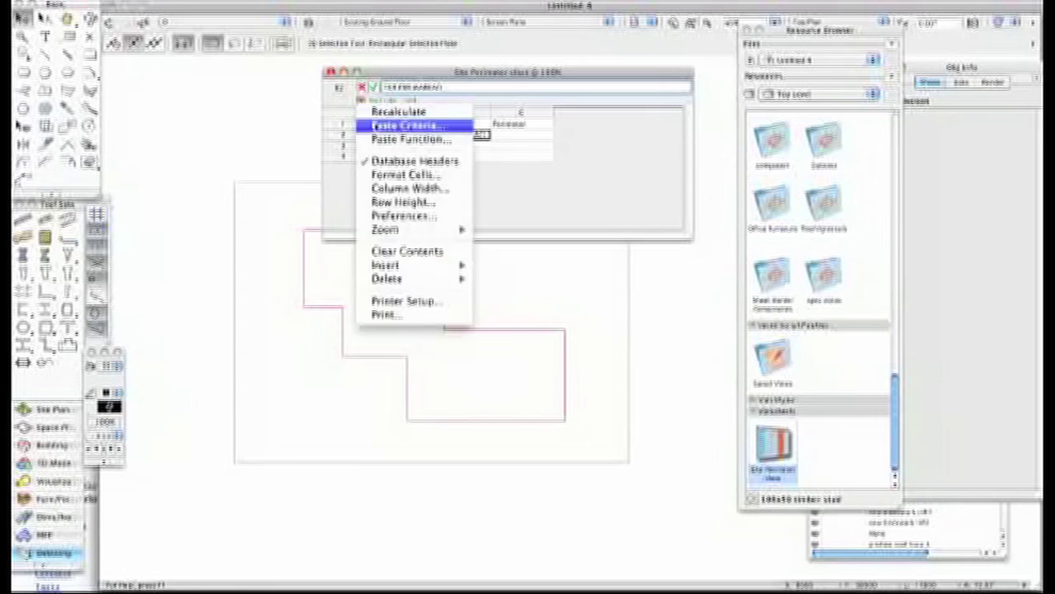
{"action": "left_click", "coordinate": [405, 125]}
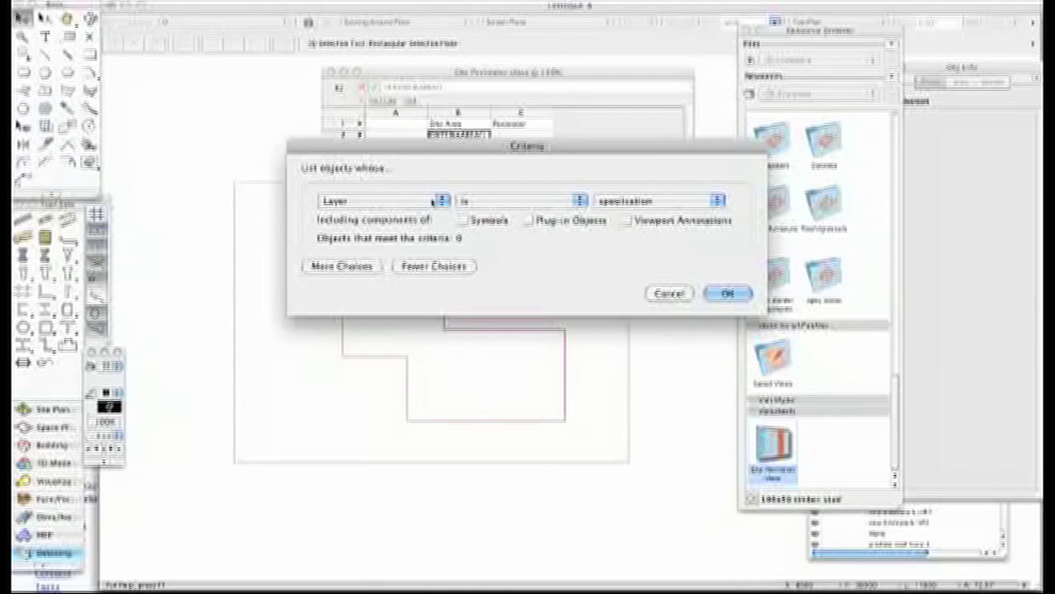
{"action": "left_click", "coordinate": [432, 200]}
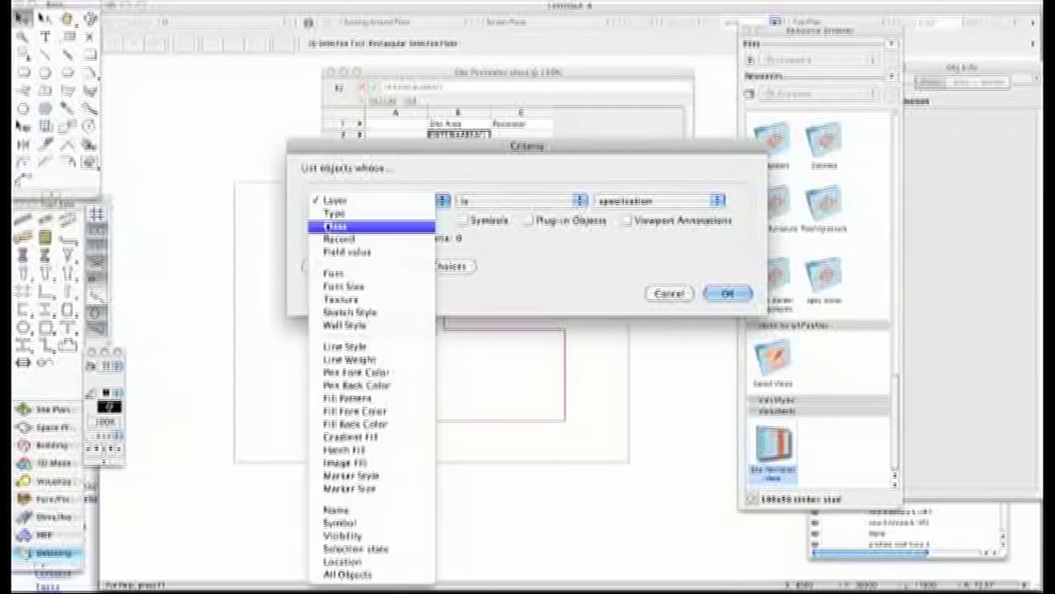
{"action": "left_click", "coordinate": [334, 226]}
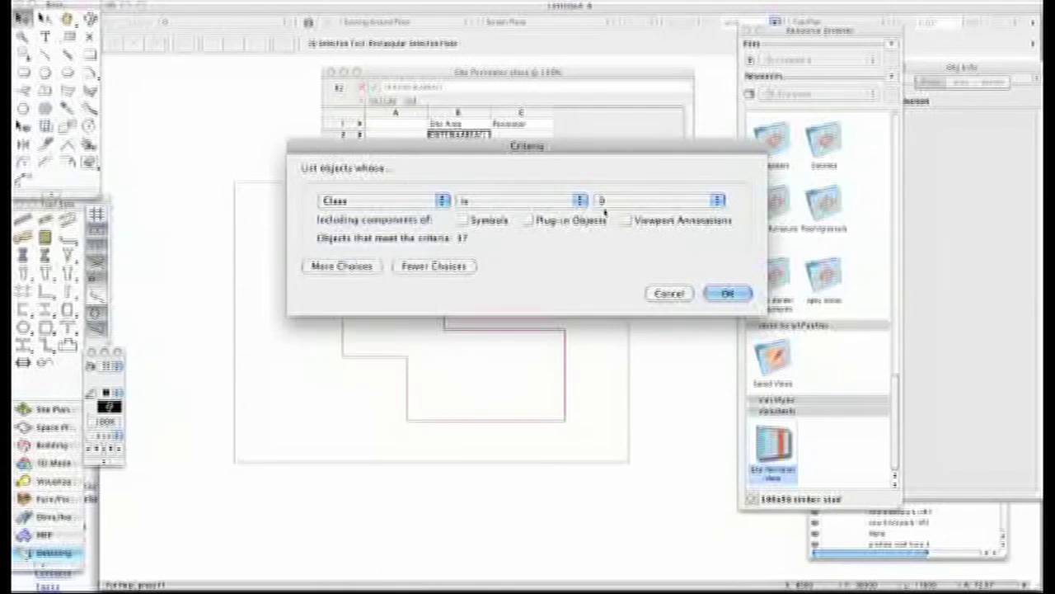
{"action": "left_click", "coordinate": [658, 206]}
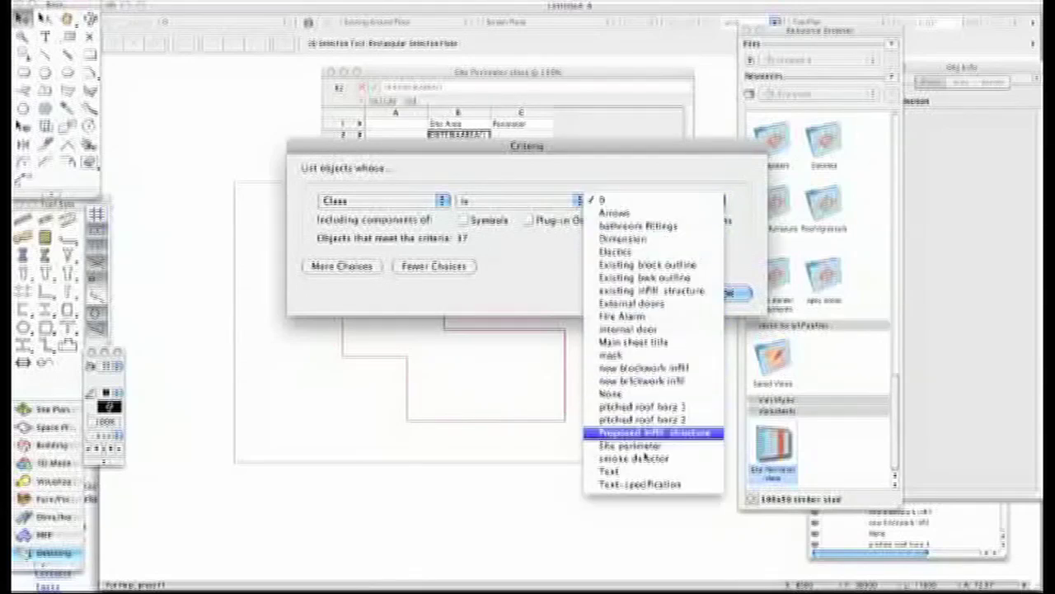
{"action": "left_click", "coordinate": [637, 446]}
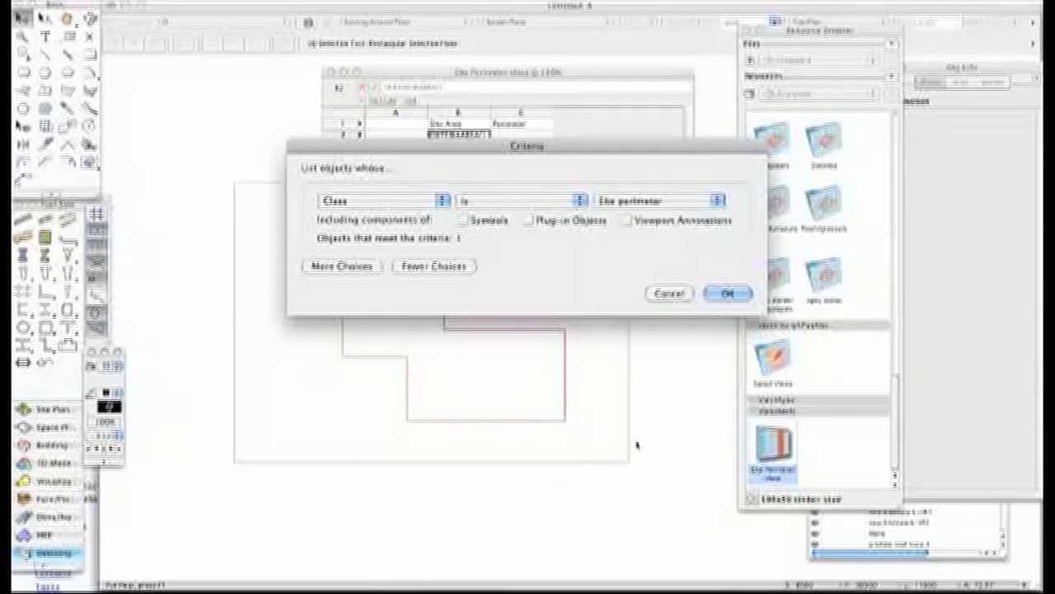
{"action": "left_click", "coordinate": [727, 294]}
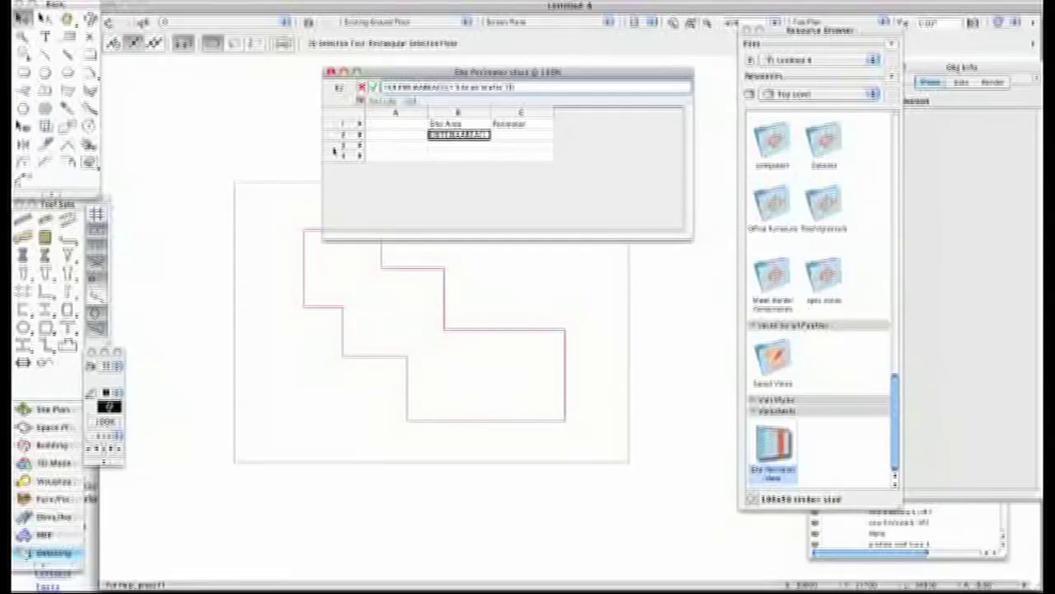
{"action": "left_click", "coordinate": [374, 86]}
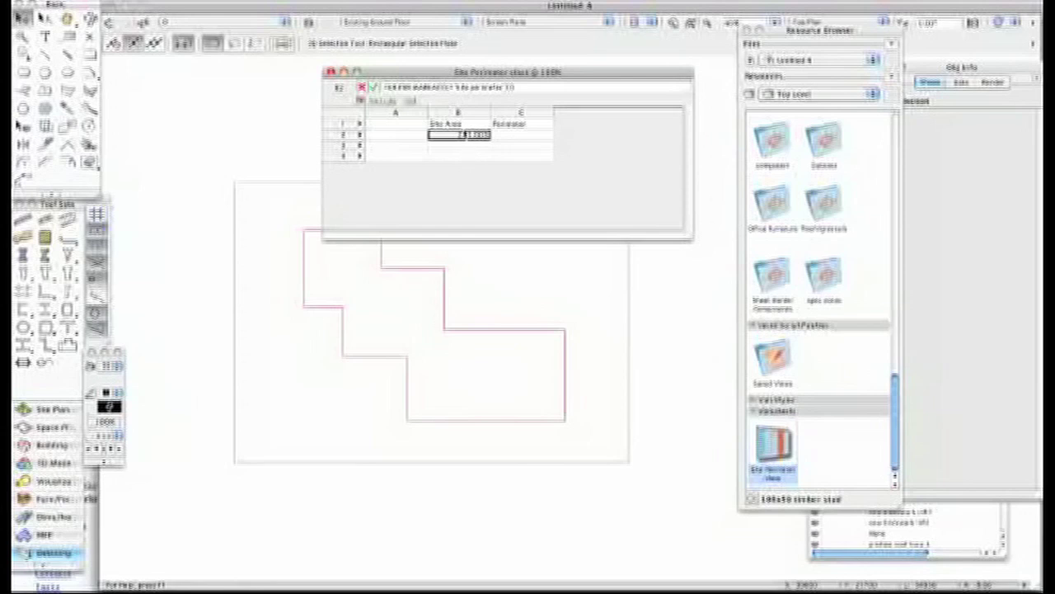
- Change the B1 heading to 'Site Area (M2)'
{"action": "left_click", "coordinate": [458, 124]}
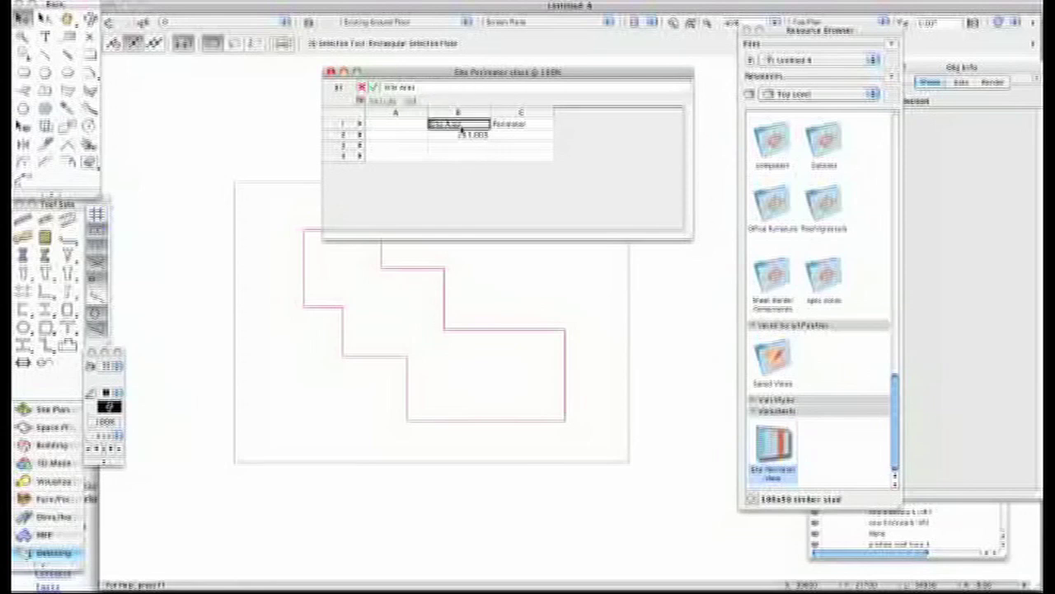
{"action": "left_click", "coordinate": [442, 92]}
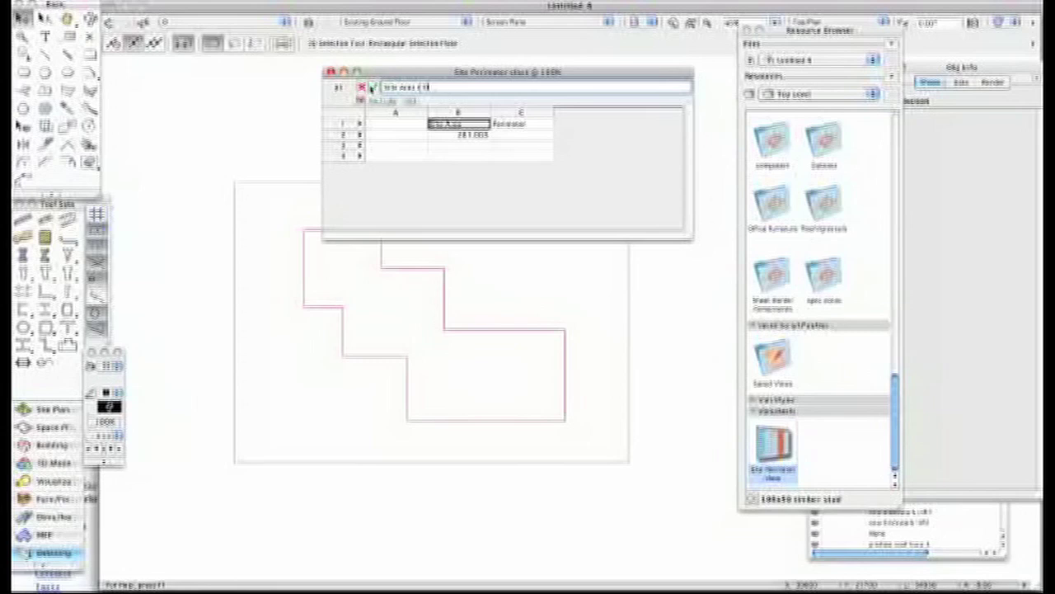
{"action": "left_click", "coordinate": [373, 87]}
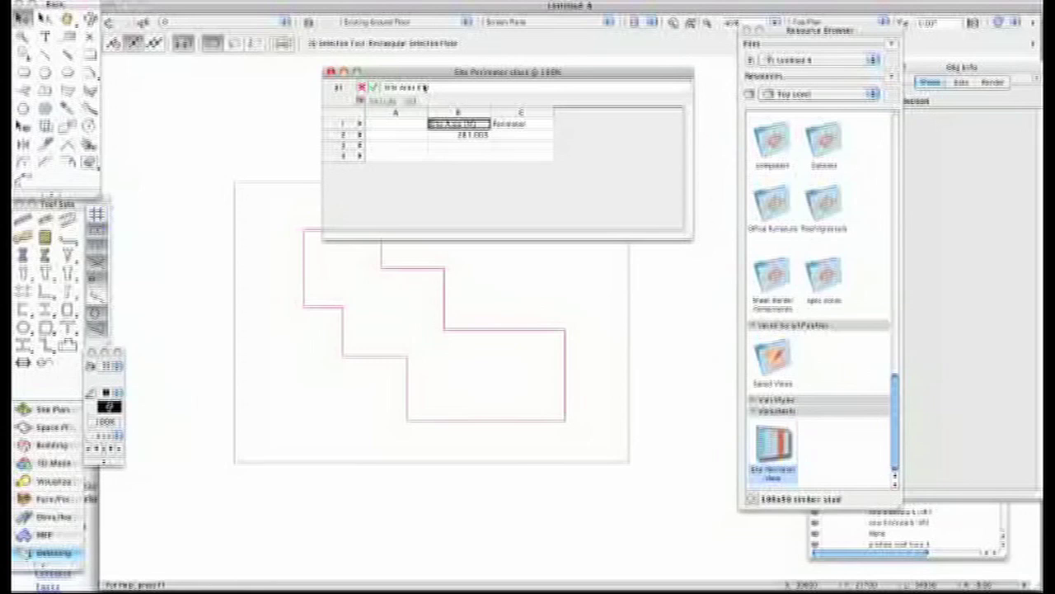
{"action": "left_click", "coordinate": [424, 88]}
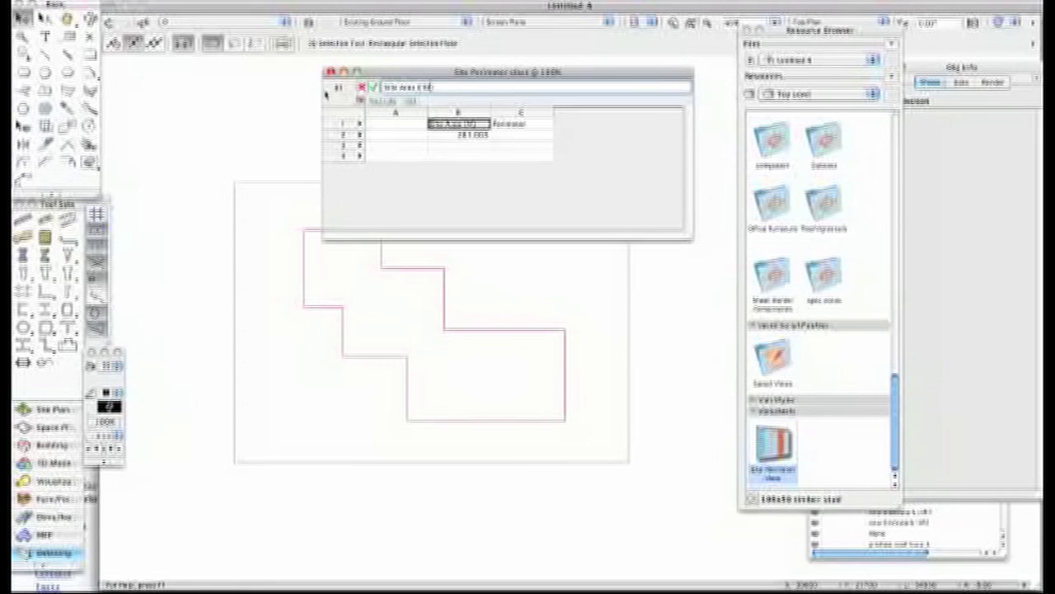
{"action": "left_click", "coordinate": [373, 87]}
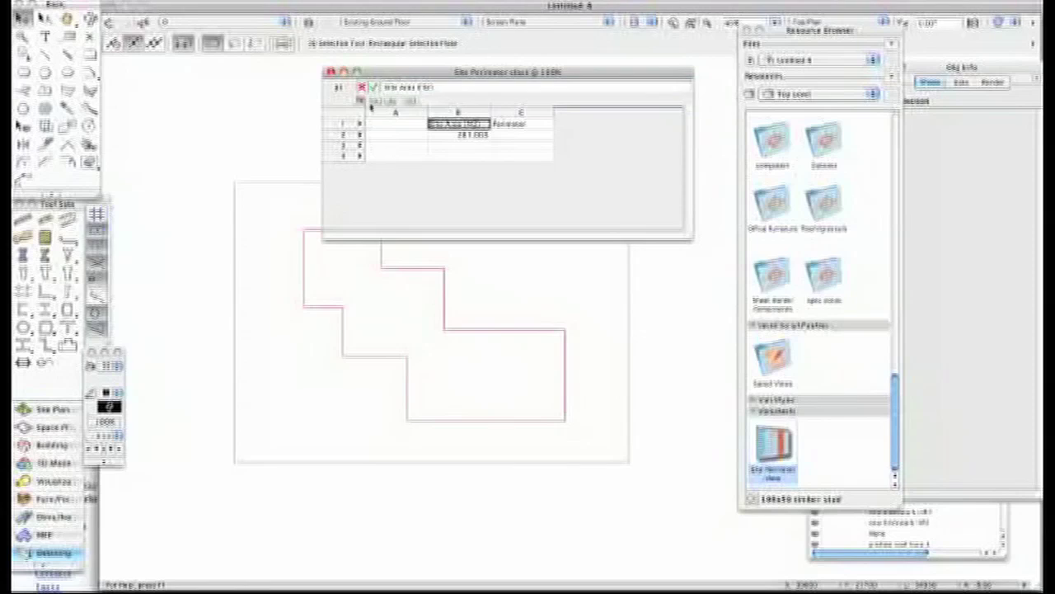
{"action": "left_click", "coordinate": [515, 136]}
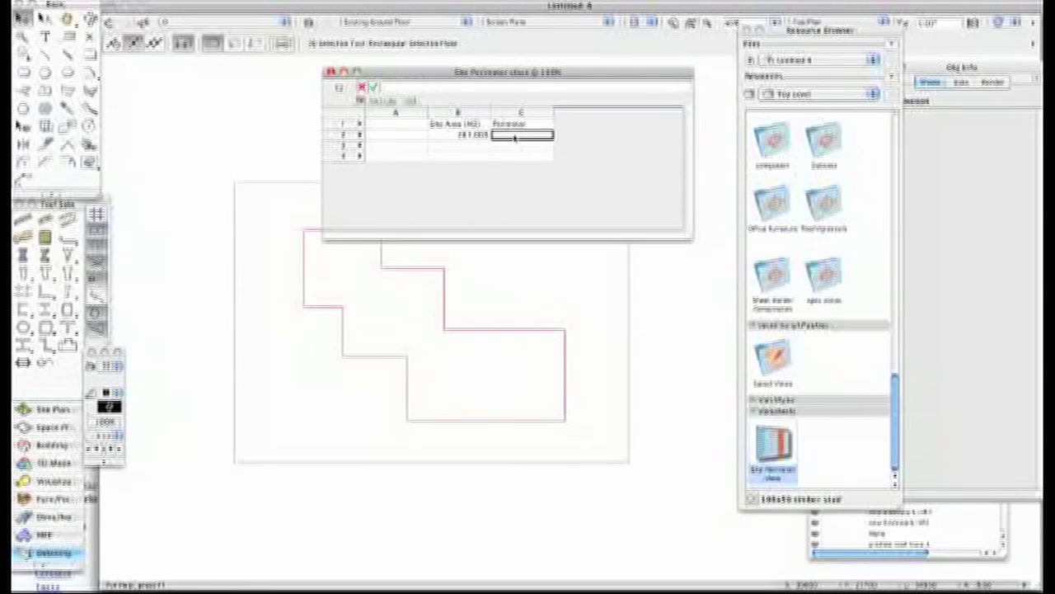
- Insert the Perim function into cell C2 via Paste Function
{"action": "left_click", "coordinate": [361, 100]}
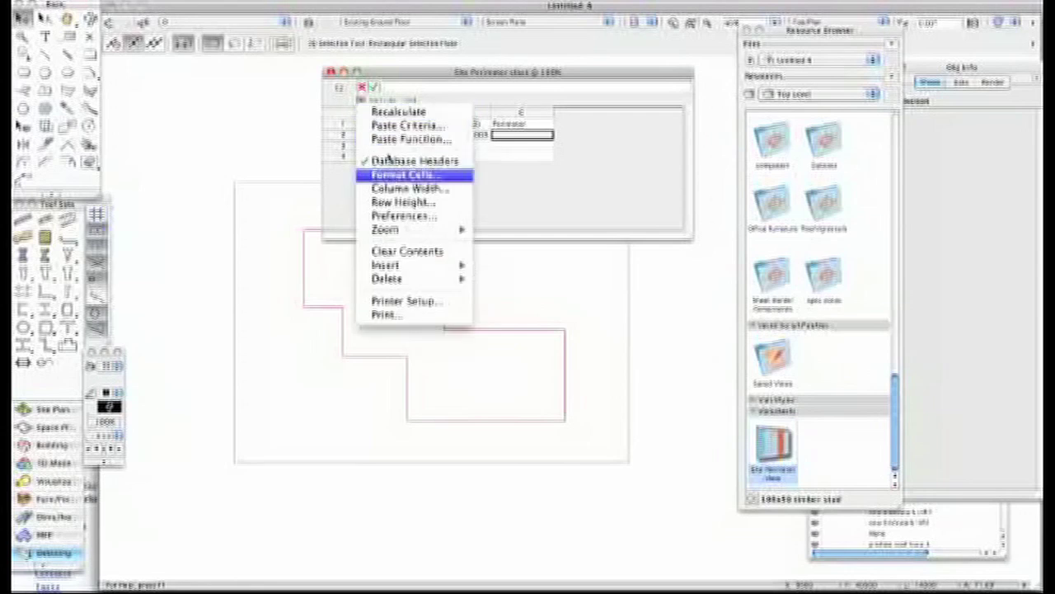
{"action": "left_click", "coordinate": [387, 139]}
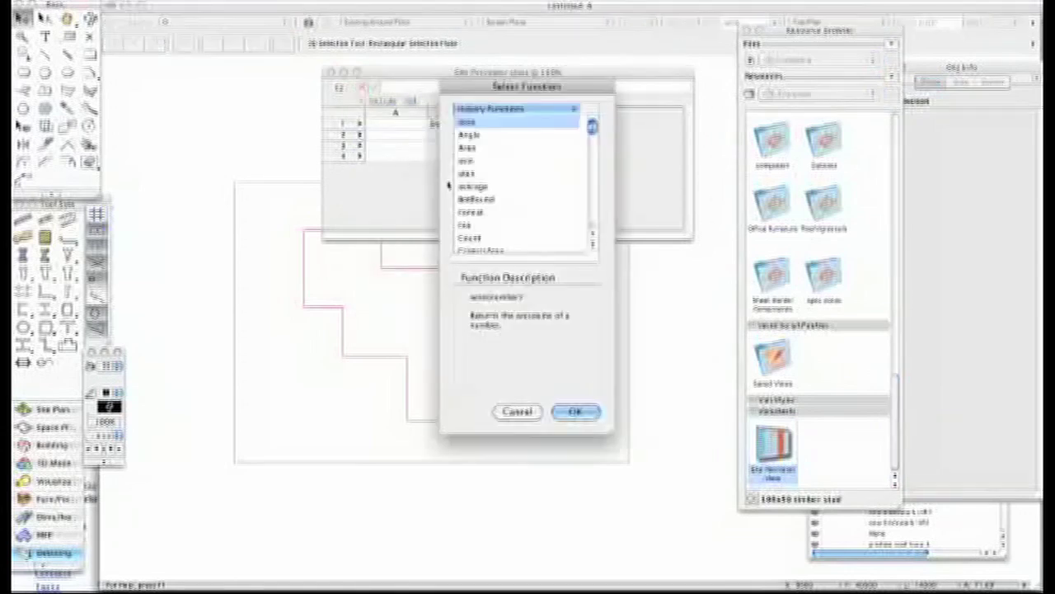
{"action": "scroll", "coordinate": [504, 180], "scroll_direction": "down", "scroll_amount": 1}
{"action": "scroll", "coordinate": [504, 179], "scroll_direction": "down", "scroll_amount": 5}
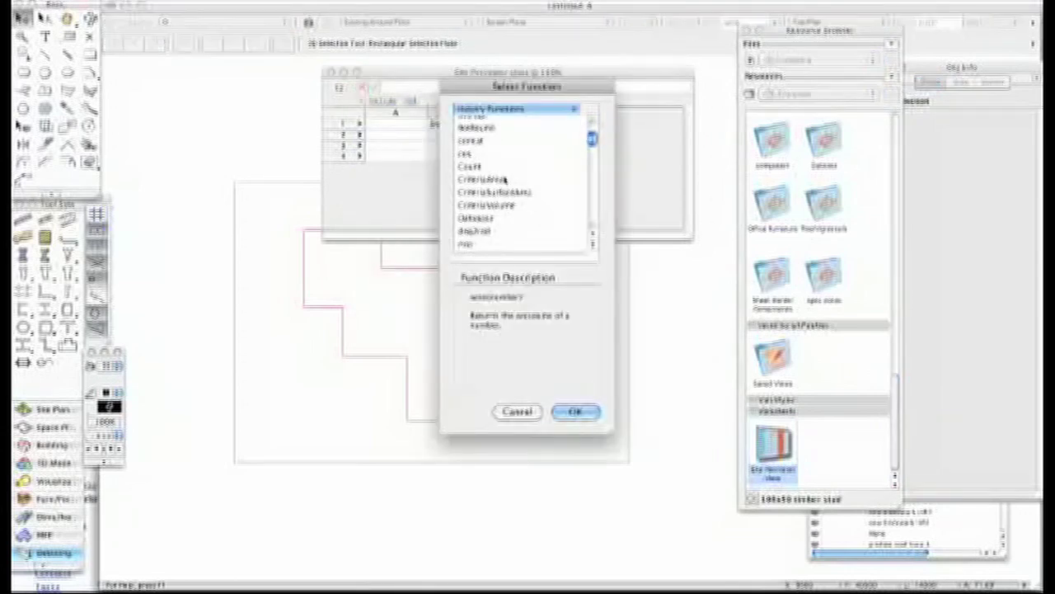
{"action": "scroll", "coordinate": [505, 180], "scroll_direction": "down", "scroll_amount": 5}
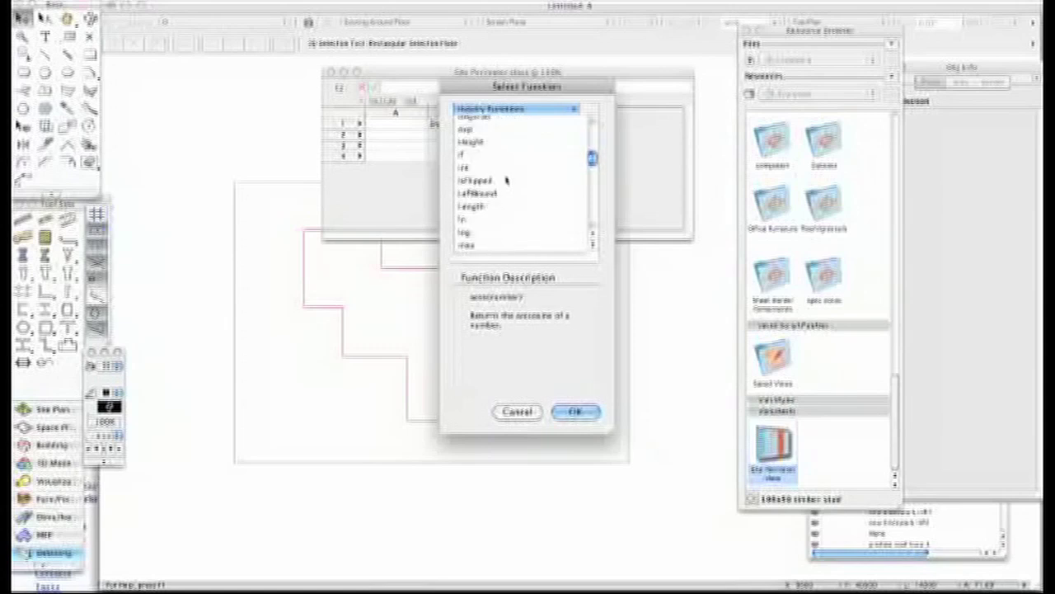
{"action": "scroll", "coordinate": [505, 179], "scroll_direction": "down", "scroll_amount": 1}
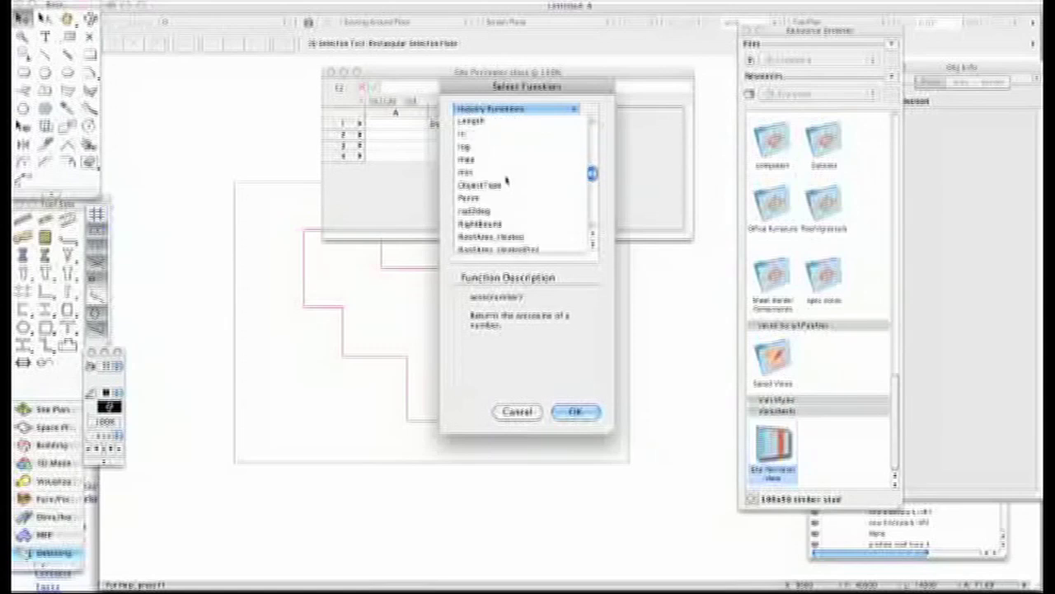
{"action": "left_click", "coordinate": [470, 200]}
{"action": "left_click", "coordinate": [575, 411]}
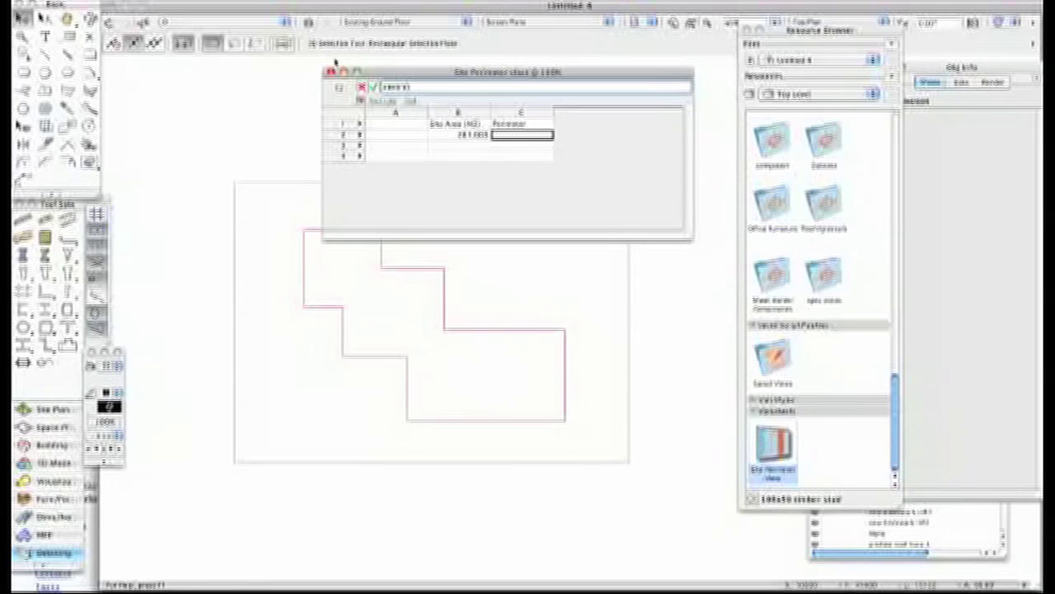
- Add the criterion Class is Site perimeter to the C2 Perim formula
{"action": "left_click", "coordinate": [360, 100]}
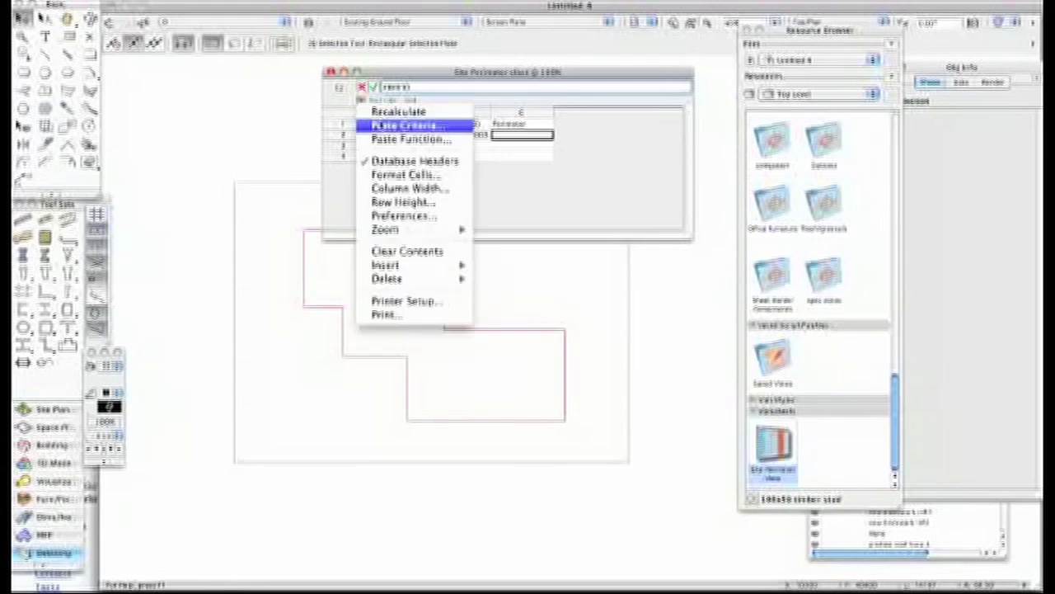
{"action": "left_click", "coordinate": [381, 125]}
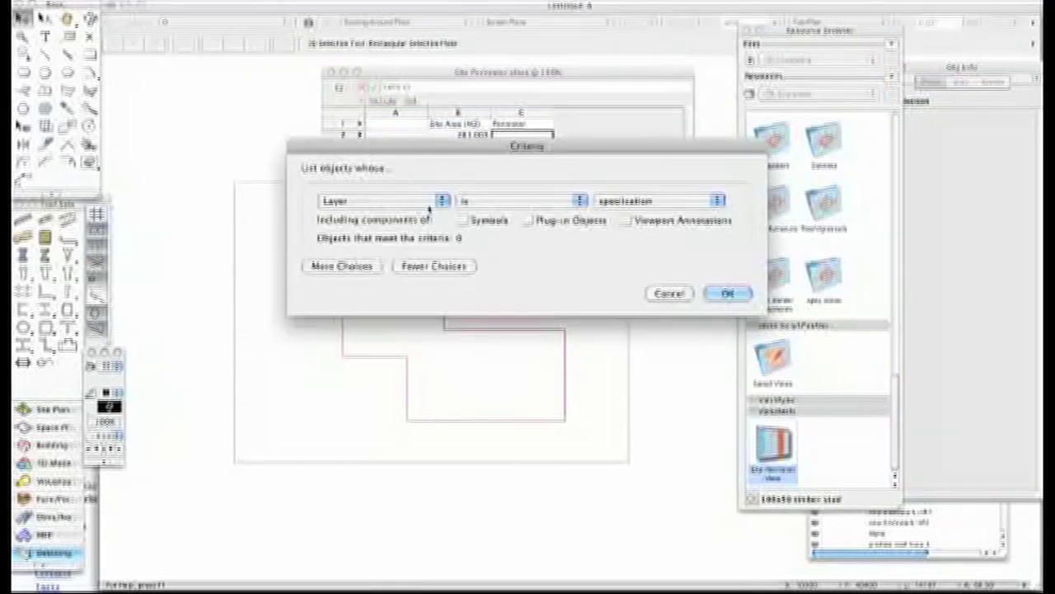
{"action": "left_click", "coordinate": [442, 201]}
{"action": "left_click", "coordinate": [346, 226]}
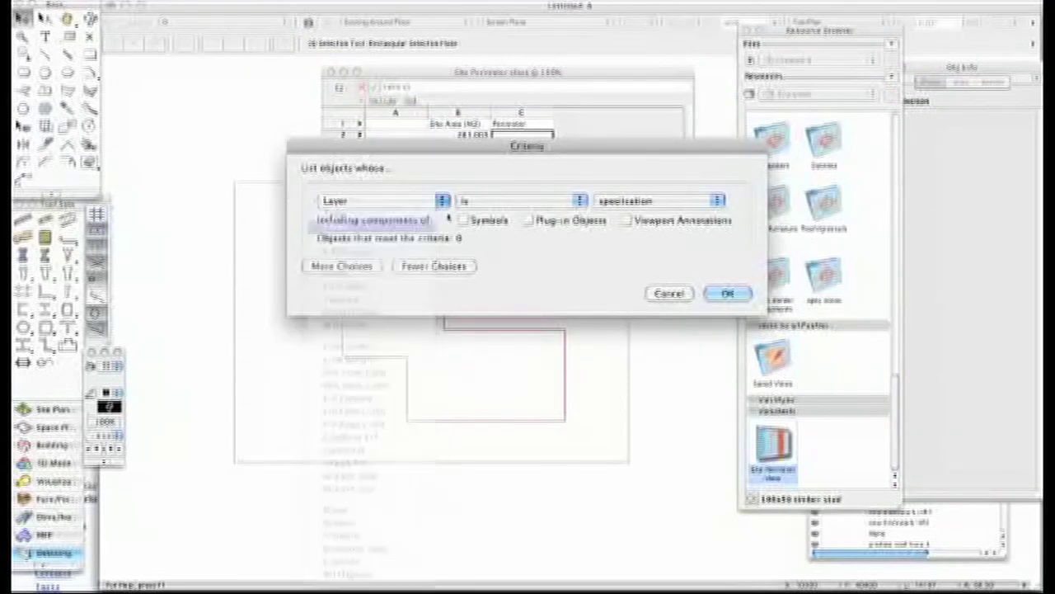
{"action": "left_click", "coordinate": [657, 201]}
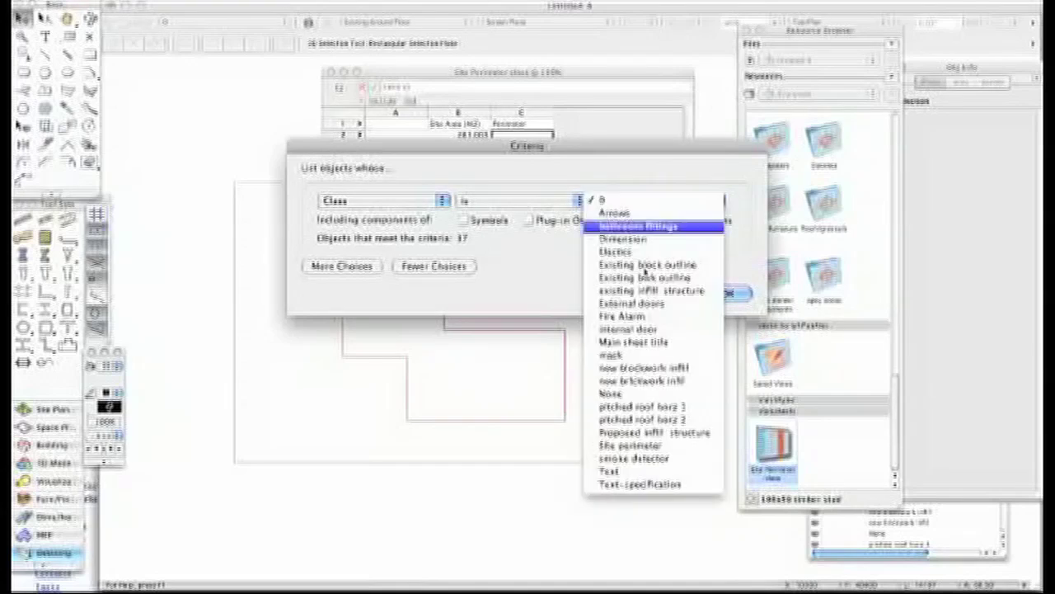
{"action": "left_click", "coordinate": [629, 445]}
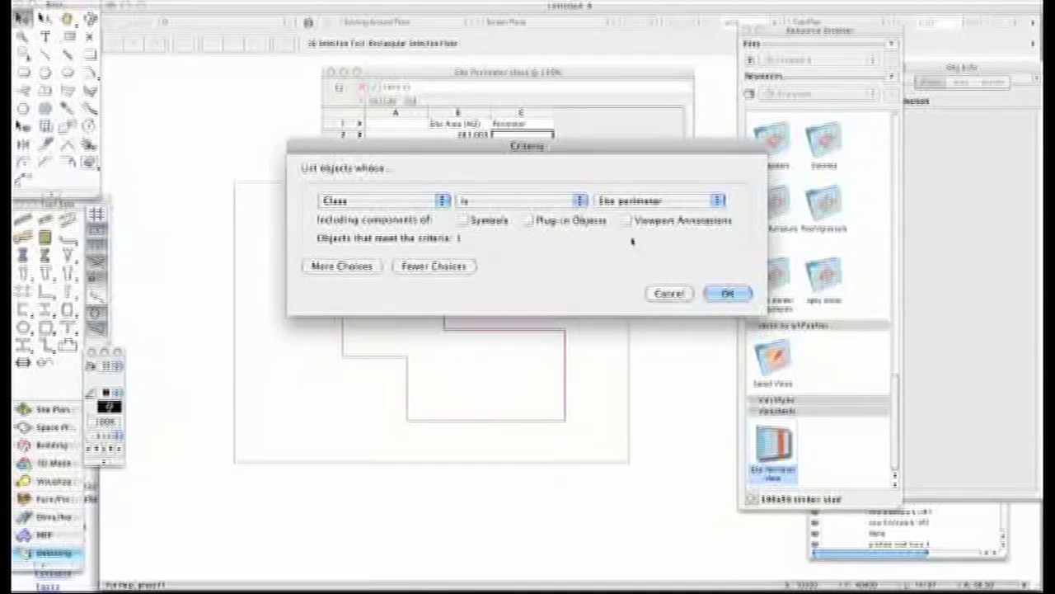
{"action": "left_click", "coordinate": [714, 295]}
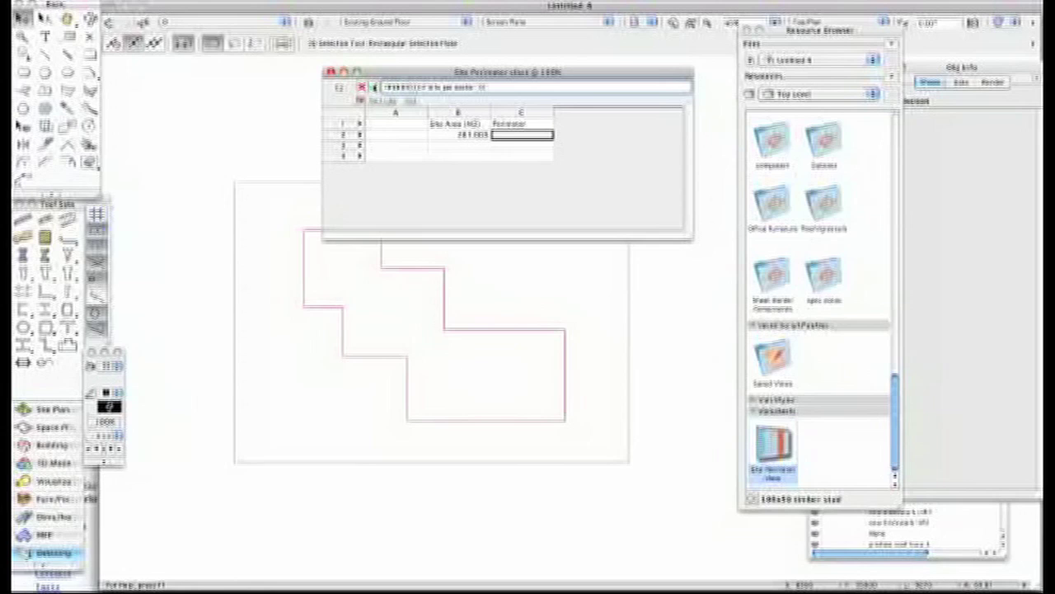
- Accept the C2 perimeter formula and divide it by 1000 to show metres
{"action": "left_click", "coordinate": [373, 87]}
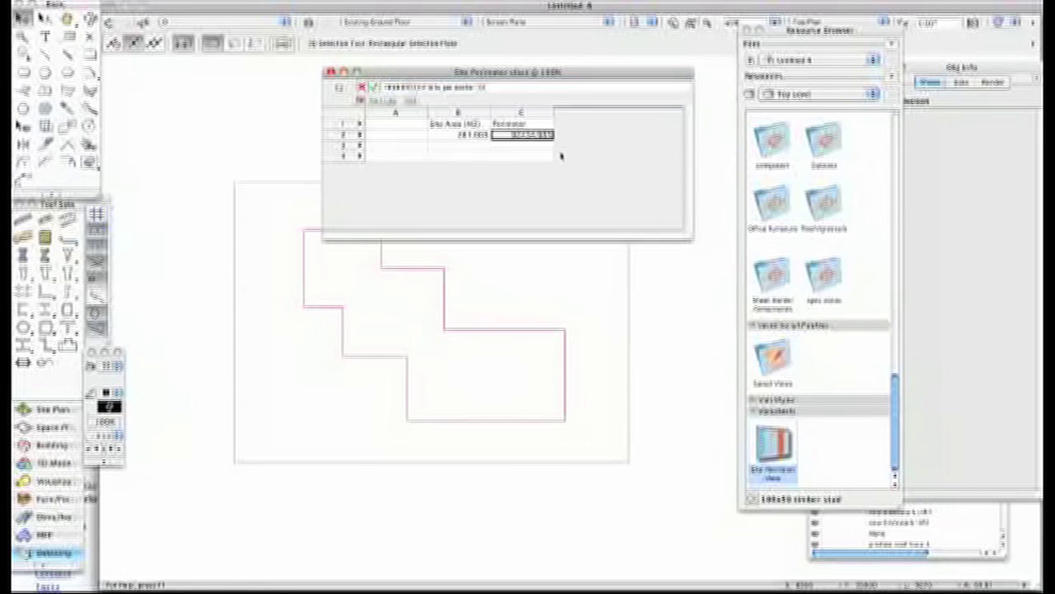
{"action": "left_click", "coordinate": [536, 126]}
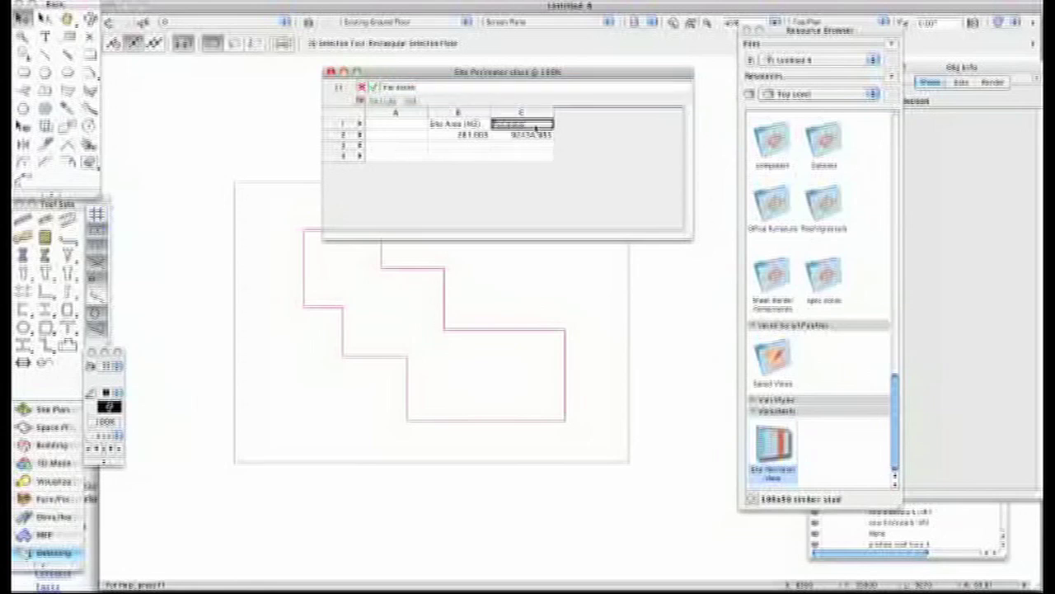
{"action": "left_click", "coordinate": [536, 135]}
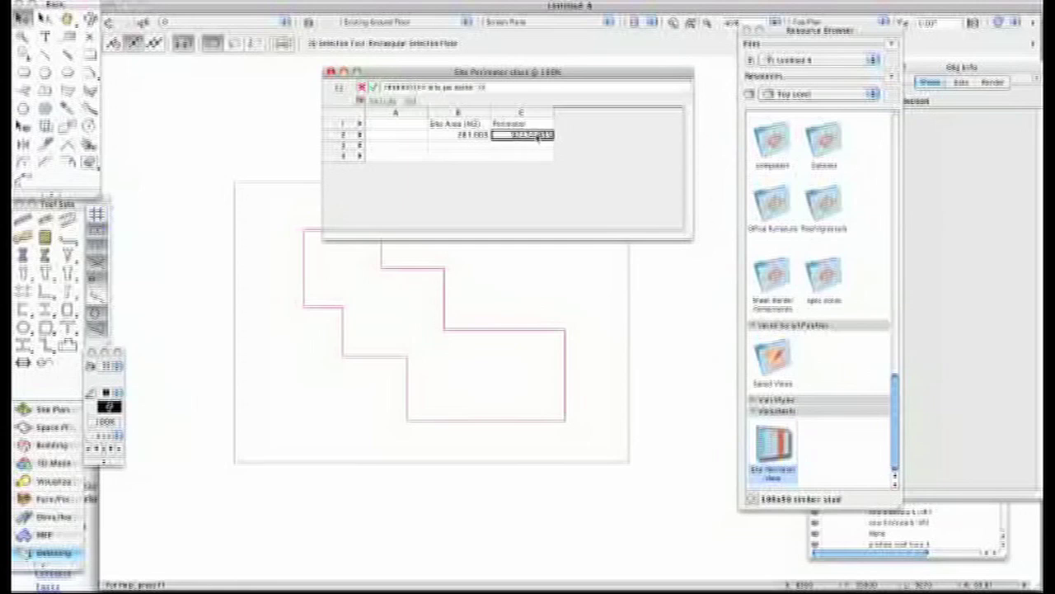
{"action": "left_click", "coordinate": [503, 87]}
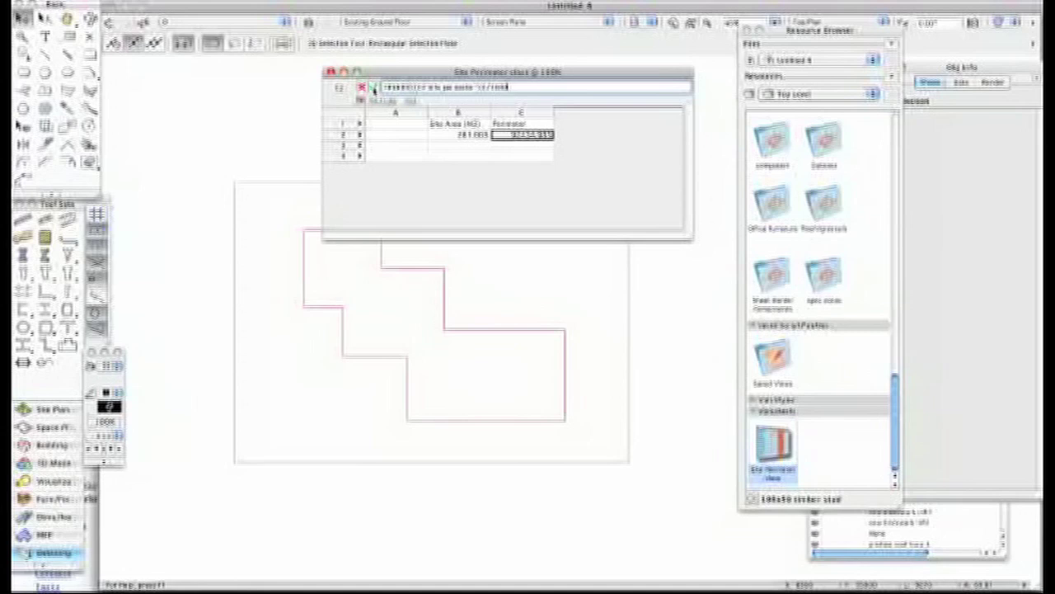
{"action": "left_click", "coordinate": [372, 87]}
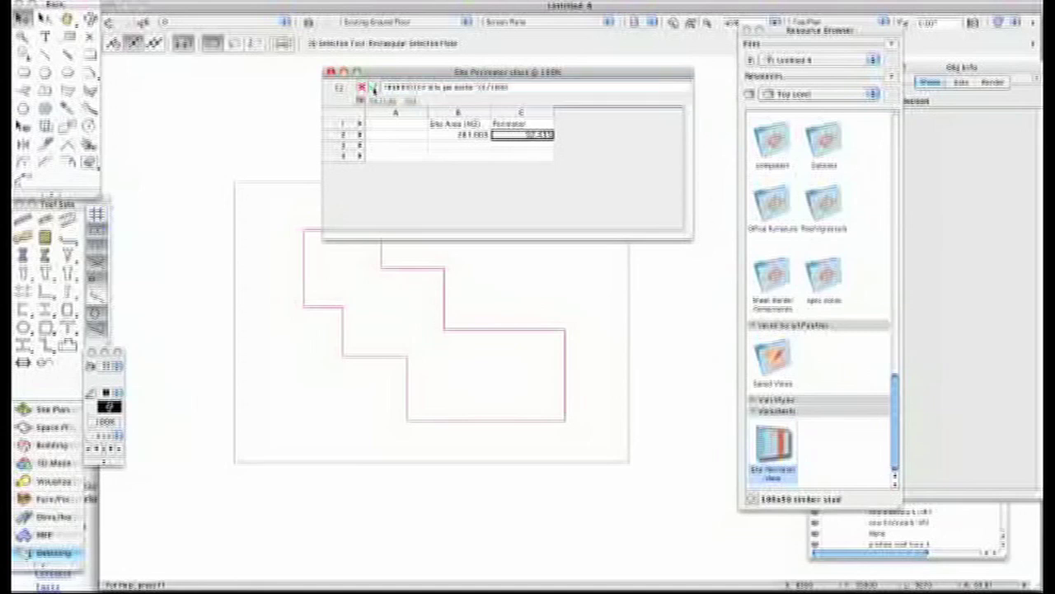
- Change the C1 heading to 'Perimeter (M)'
{"action": "left_click", "coordinate": [528, 125]}
{"action": "left_click", "coordinate": [428, 90]}
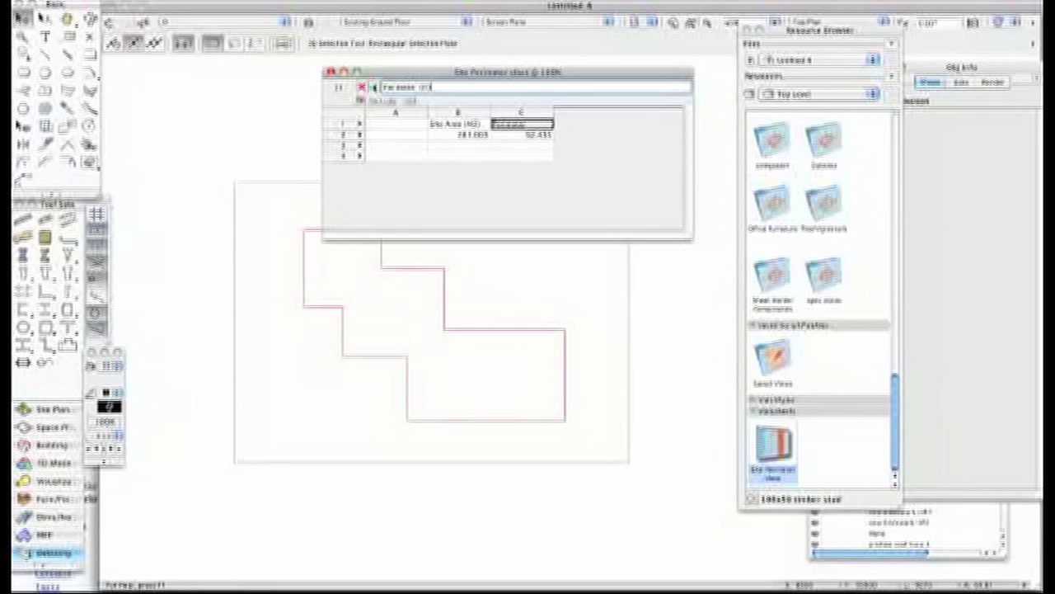
{"action": "key", "text": "Return"}
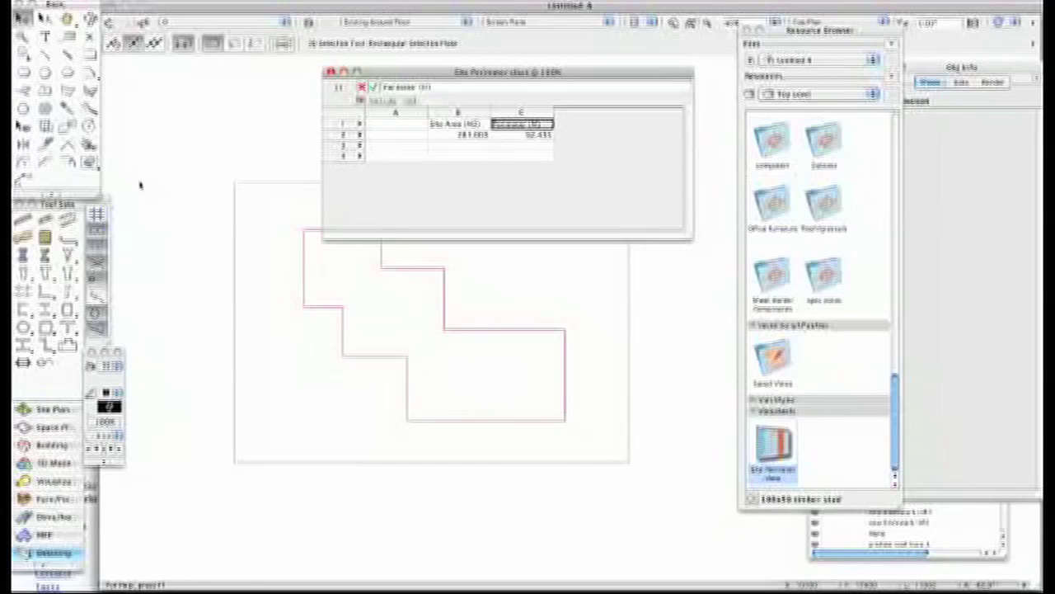
- Select the site polygon and show its Object Info with vertex count, perimeter and area
{"action": "left_click", "coordinate": [382, 269]}
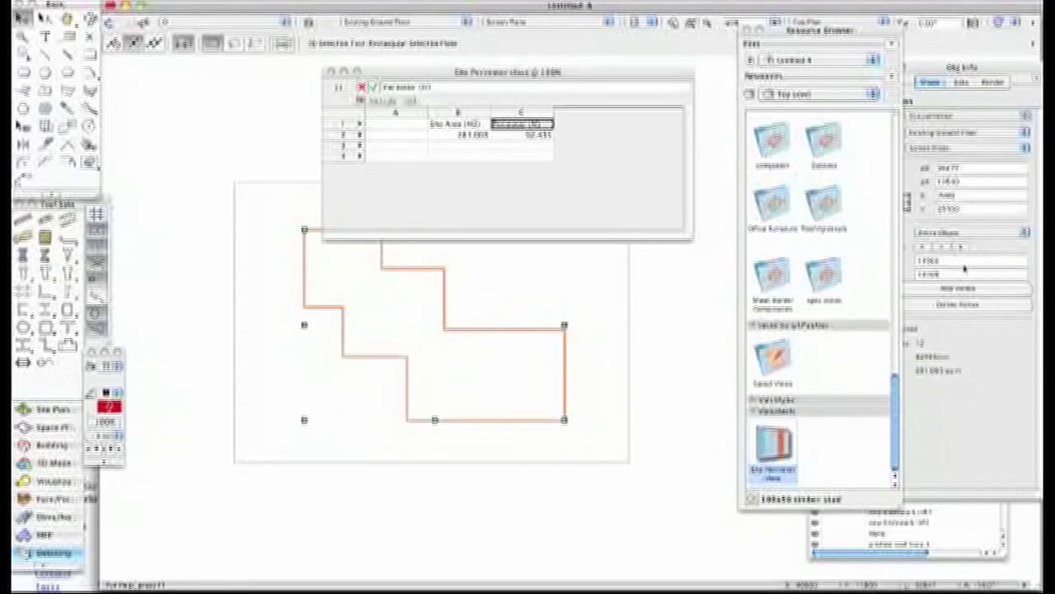
{"action": "left_click_drag", "start_coordinate": [972, 64], "coordinate": [947, 59]}
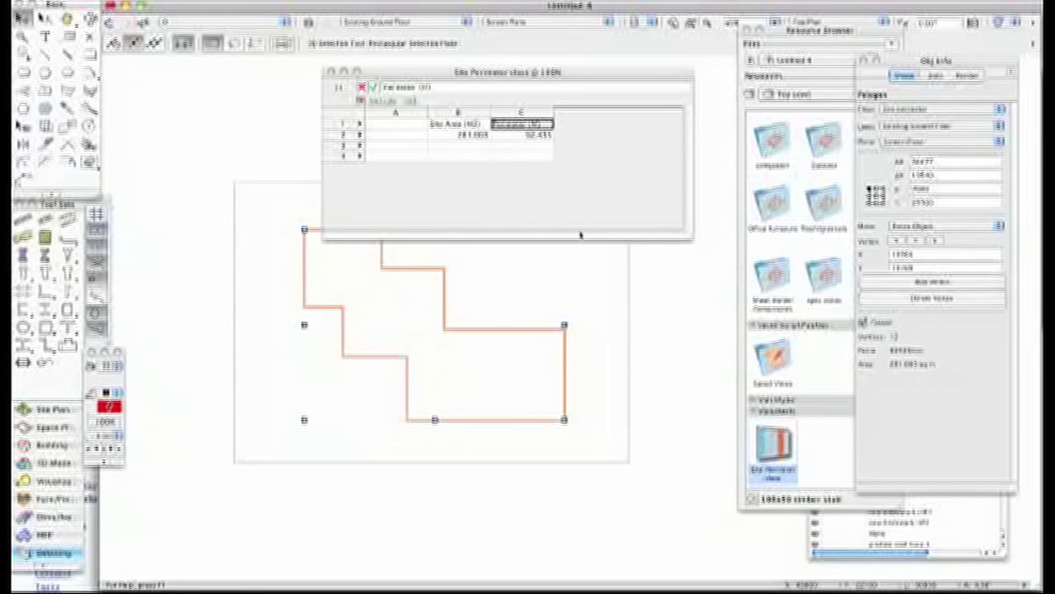
- Place the Site Perimeter worksheet (area 281.003, perimeter 92.435) right of the site polygon
{"action": "left_click", "coordinate": [331, 73]}
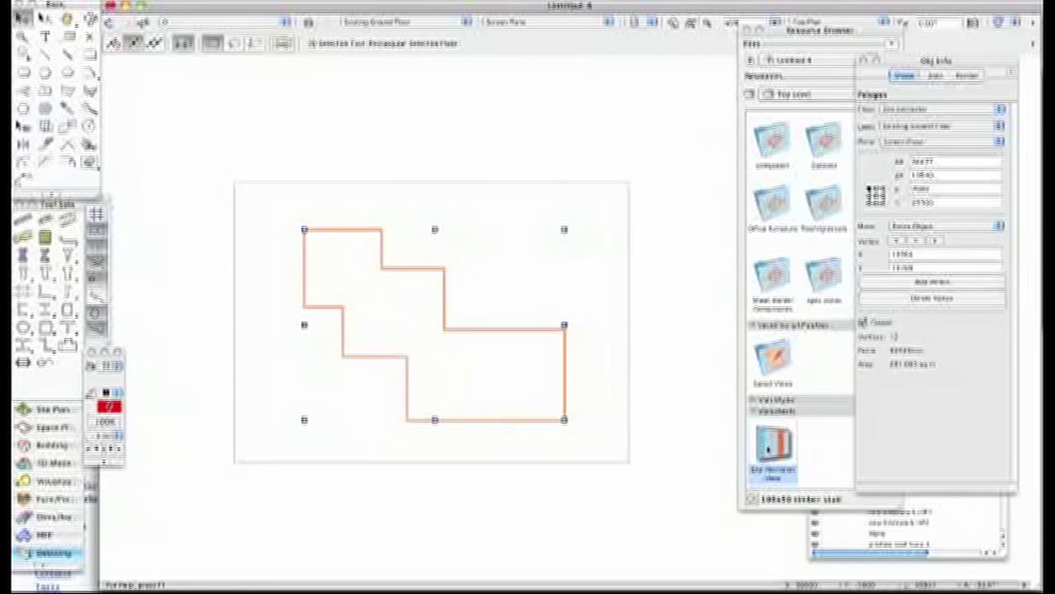
{"action": "left_click_drag", "start_coordinate": [770, 449], "coordinate": [513, 230]}
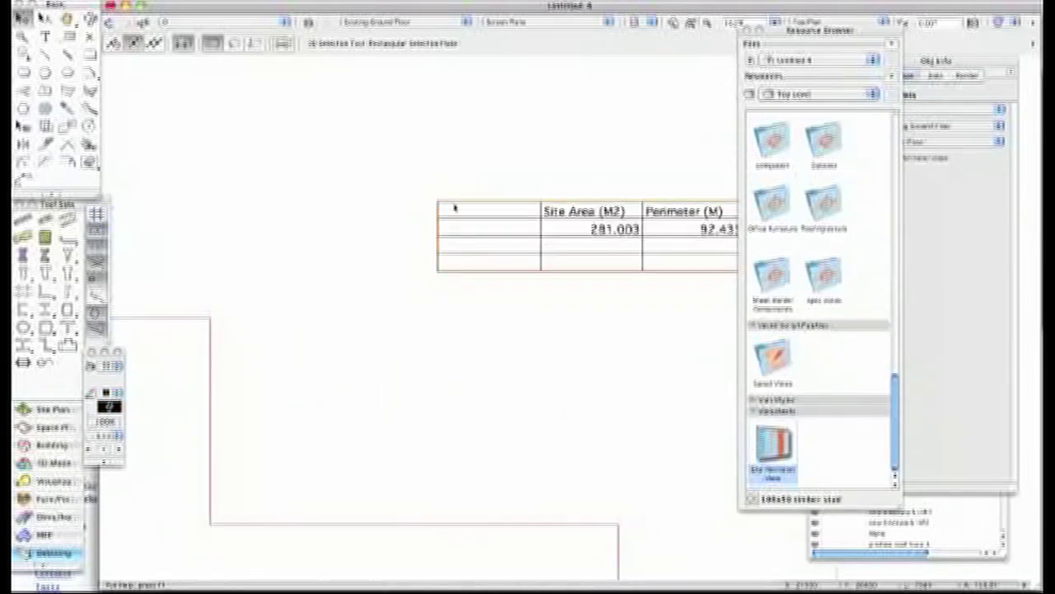
{"action": "mouse_move", "coordinate": [497, 200]}
{"action": "left_mouse_down"}
{"action": "mouse_move", "coordinate": [341, 240]}
{"action": "mouse_move", "coordinate": [394, 250]}
{"action": "mouse_move", "coordinate": [499, 240]}
{"action": "left_mouse_up"}
{"action": "scroll", "coordinate": [387, 288], "scroll_direction": "down", "scroll_amount": 4}
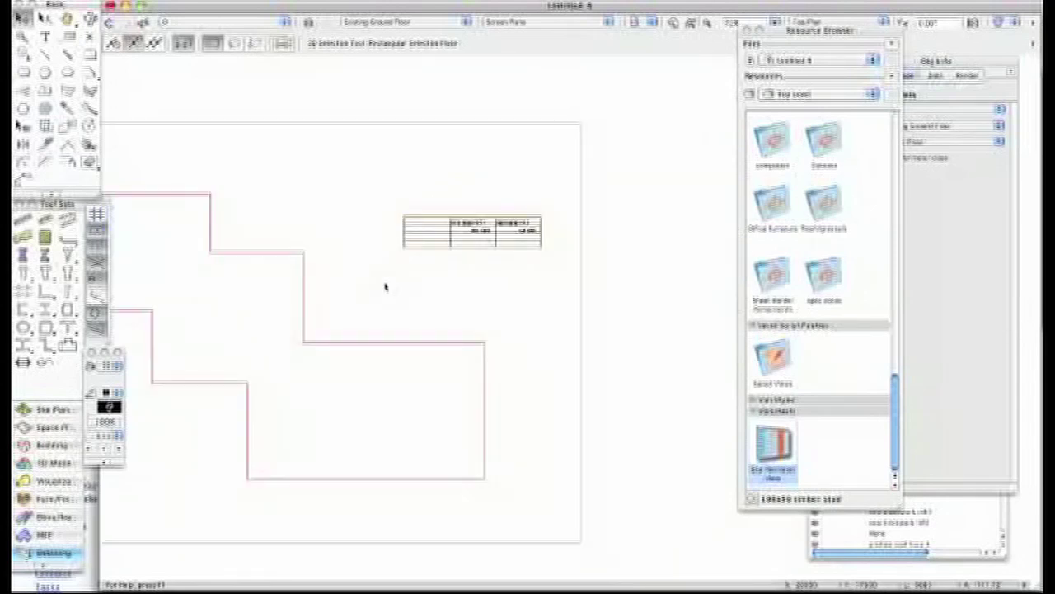
{"action": "middle_click_drag", "start_coordinate": [385, 285], "coordinate": [463, 282]}
{"action": "scroll", "coordinate": [553, 232], "scroll_direction": "up", "scroll_amount": 4}
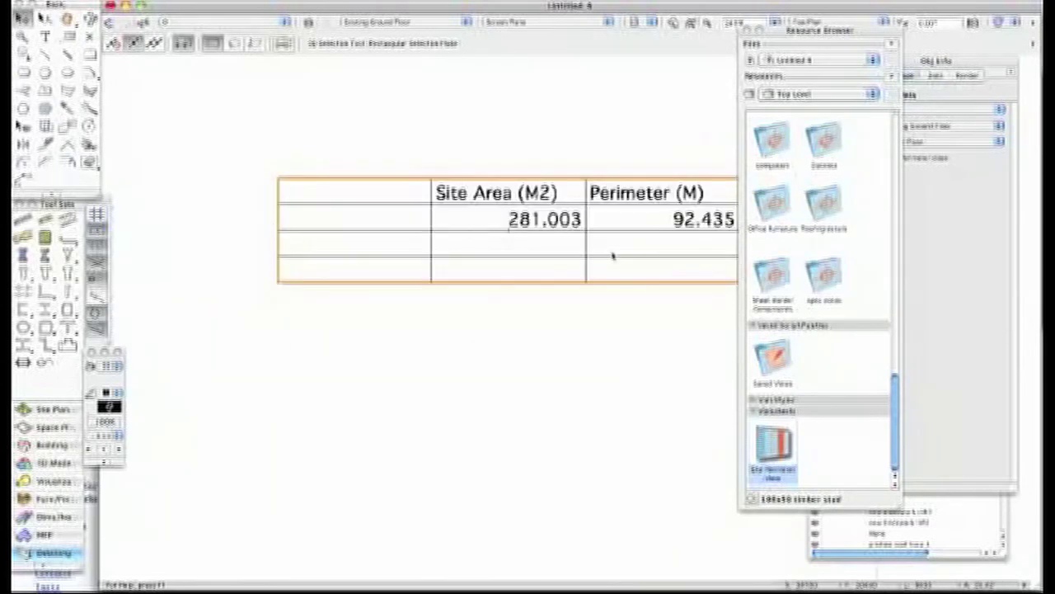
{"action": "scroll", "coordinate": [612, 255], "scroll_direction": "down", "scroll_amount": 4}
{"action": "middle_click_drag", "start_coordinate": [448, 352], "coordinate": [568, 360]}
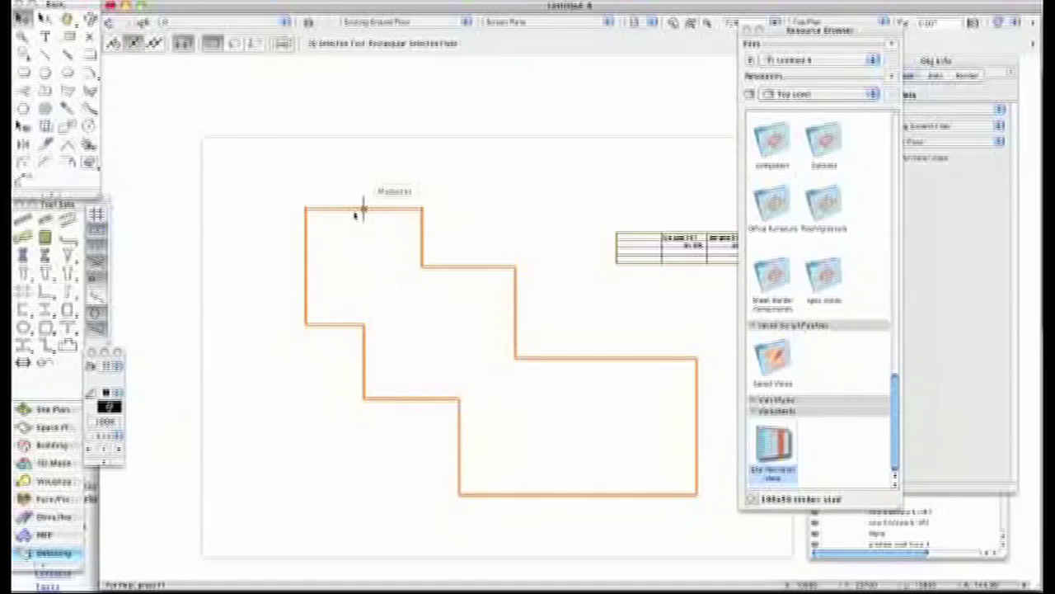
- Draw a rectangle in the Site perimeter class overlapping the site's top-left corner
{"action": "key", "text": "4"}
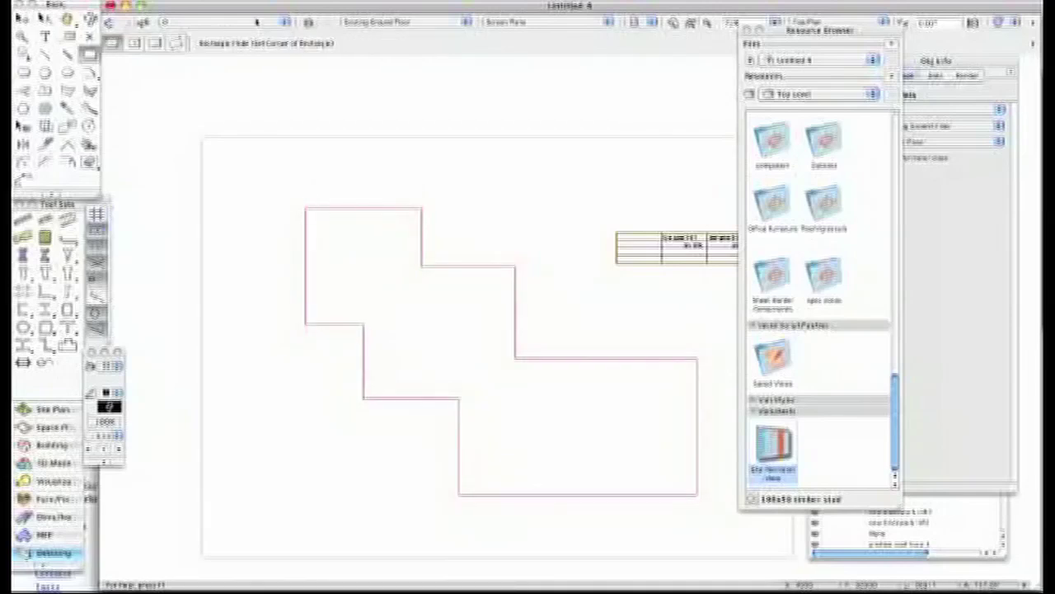
{"action": "left_click", "coordinate": [255, 21]}
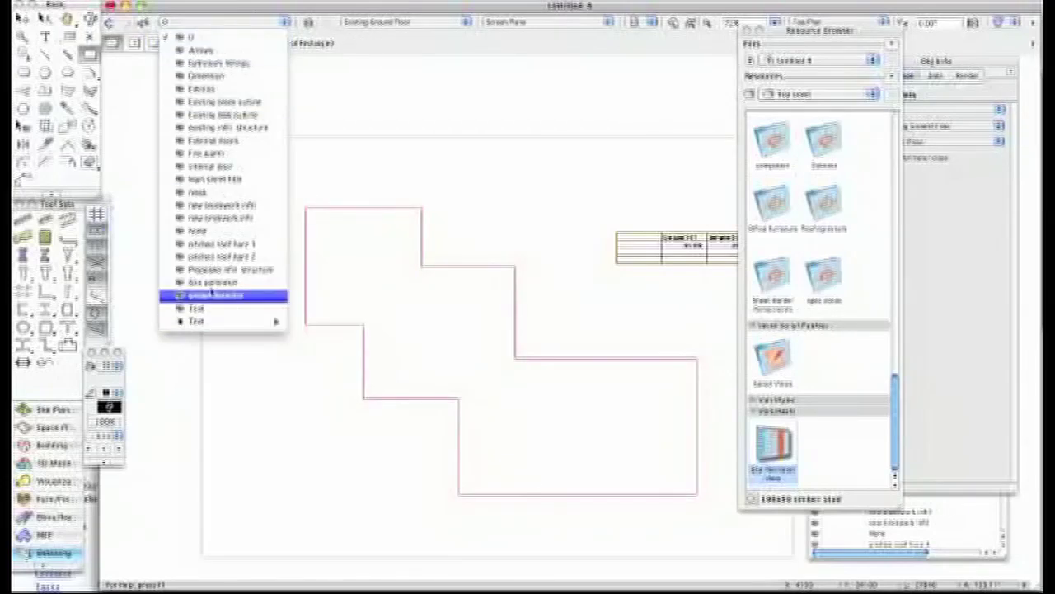
{"action": "left_click", "coordinate": [211, 284]}
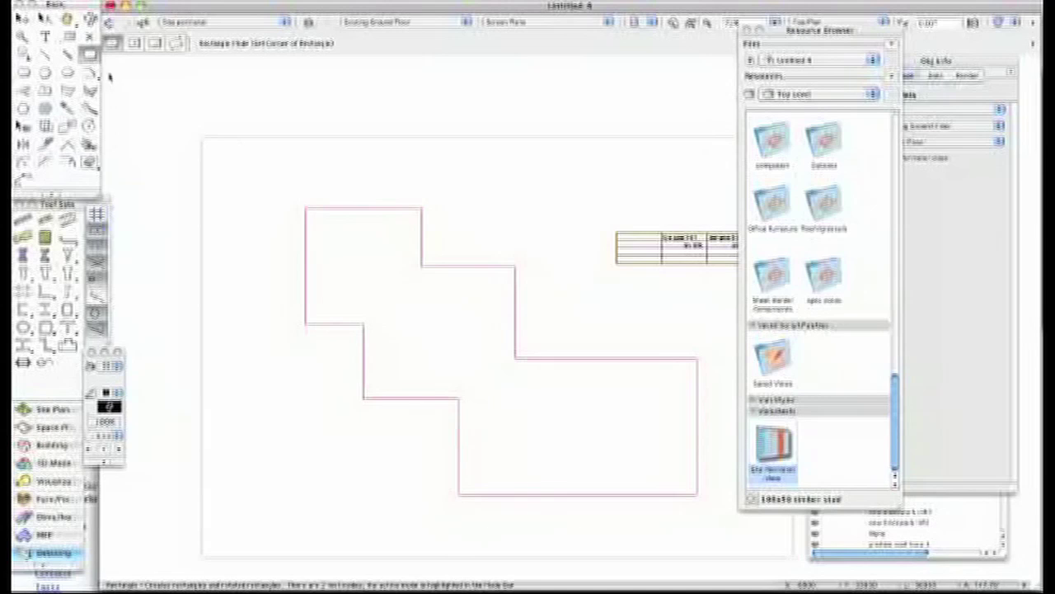
{"action": "left_click", "coordinate": [246, 175]}
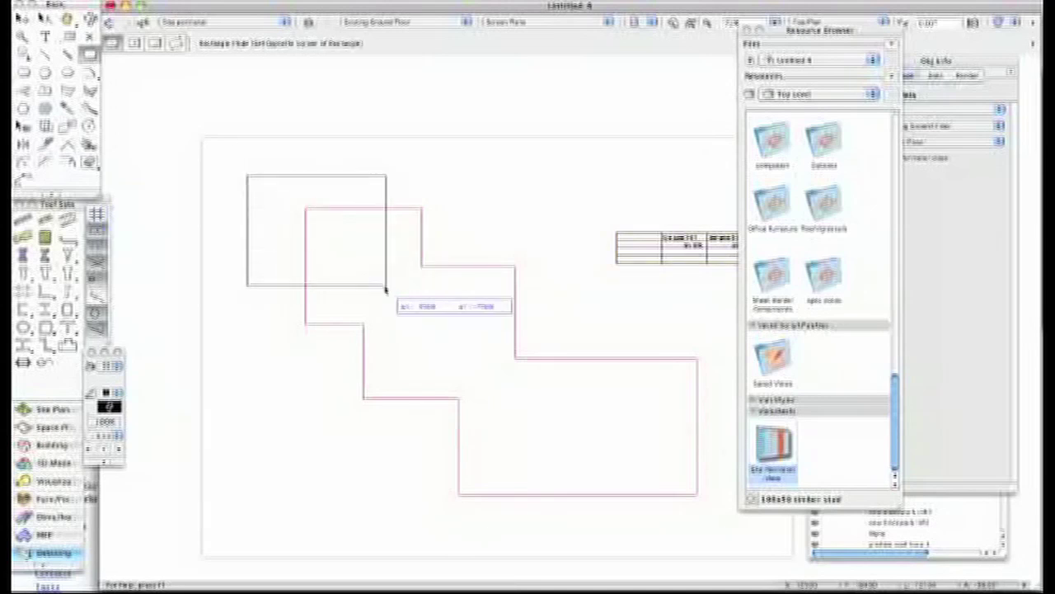
{"action": "left_click", "coordinate": [376, 287]}
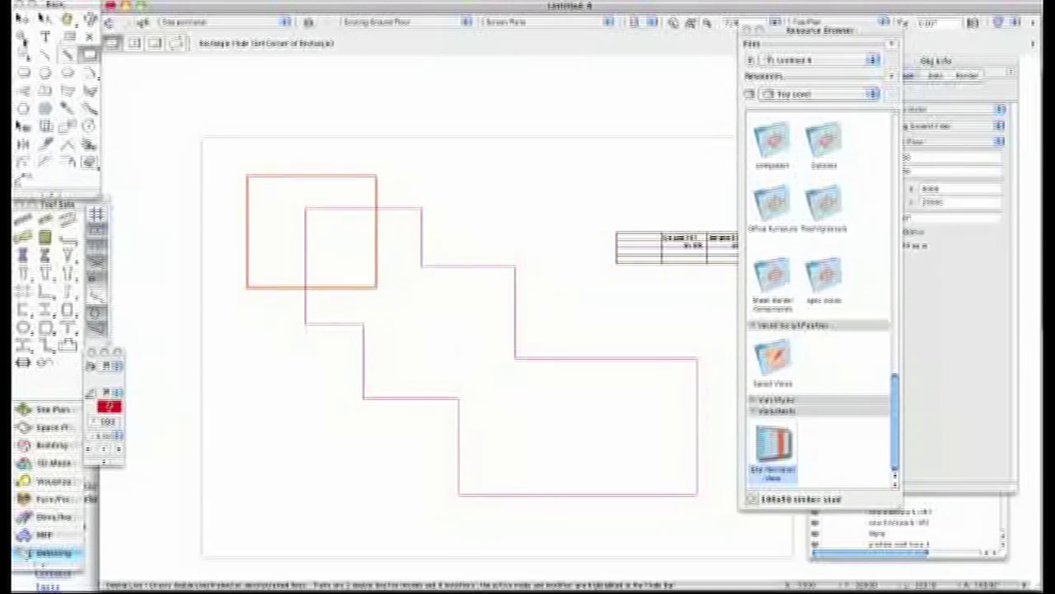
- Select the rectangle and site polygon and merge them with Modify > Add Surface
{"action": "key", "text": "x"}
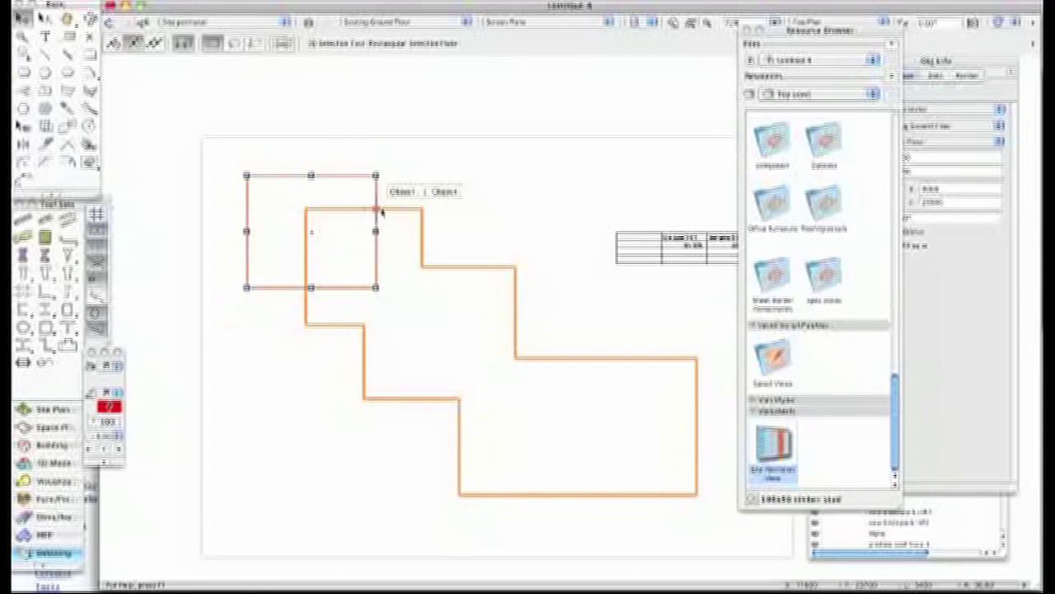
{"action": "left_click", "coordinate": [440, 165]}
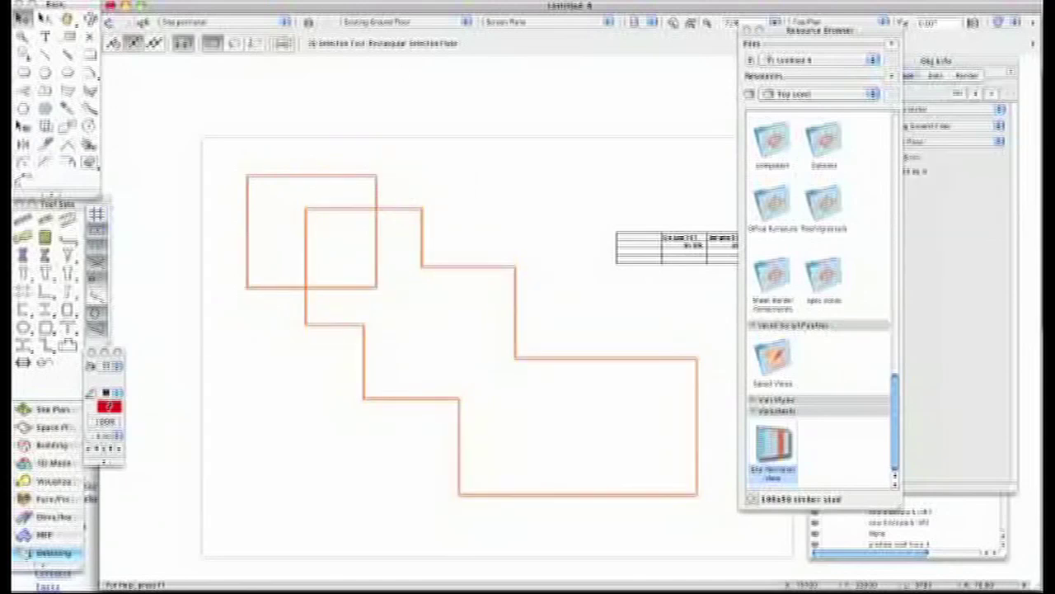
{"action": "key", "text": "super+a"}
{"action": "left_click", "coordinate": [247, 2]}
{"action": "left_click", "coordinate": [248, 176]}
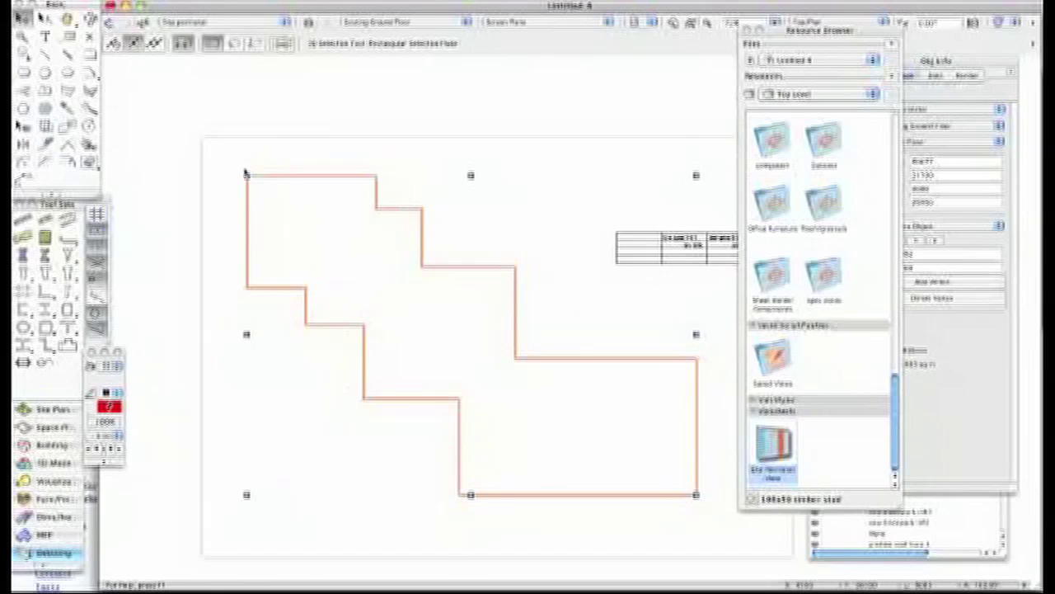
- Recalculate the site worksheet so it reads area 322.403 and perimeter 104.935
{"action": "scroll", "coordinate": [624, 294], "scroll_direction": "down", "scroll_amount": 2}
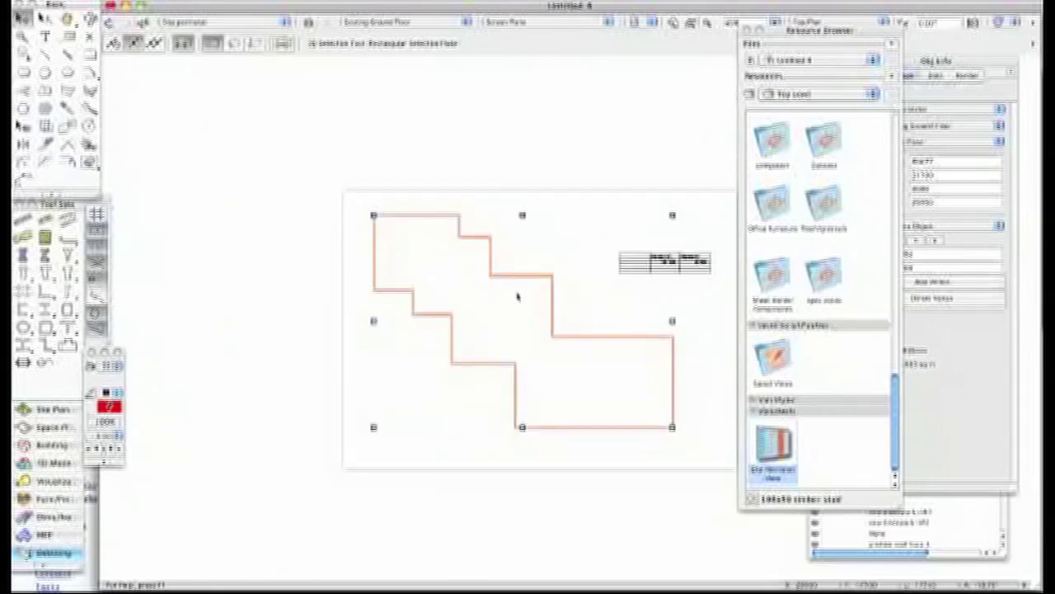
{"action": "scroll", "coordinate": [544, 285], "scroll_direction": "right", "scroll_amount": 3}
{"action": "scroll", "coordinate": [566, 270], "scroll_direction": "up", "scroll_amount": 2}
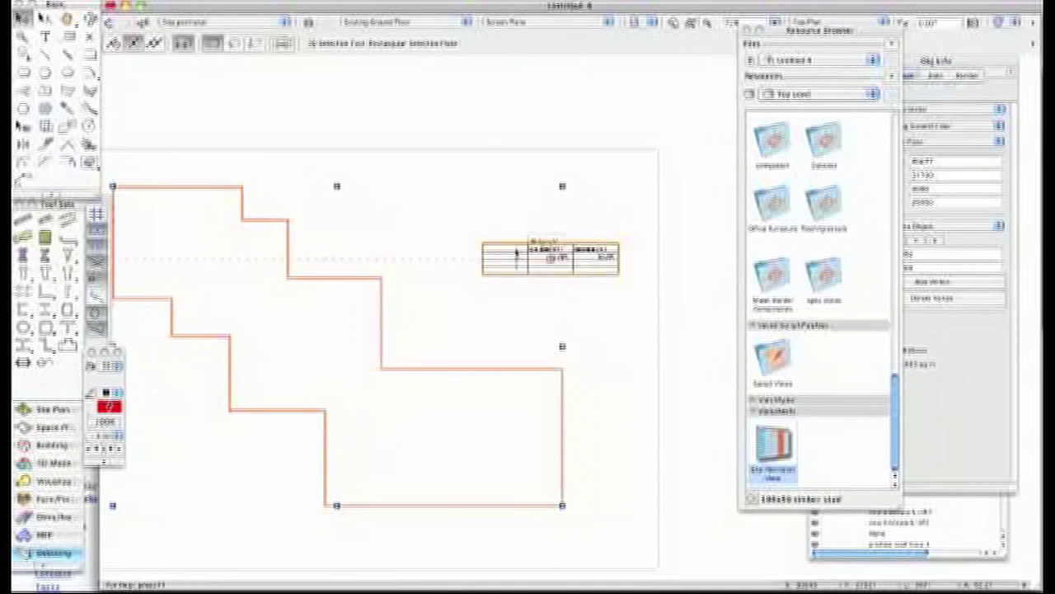
{"action": "double_click", "coordinate": [512, 245]}
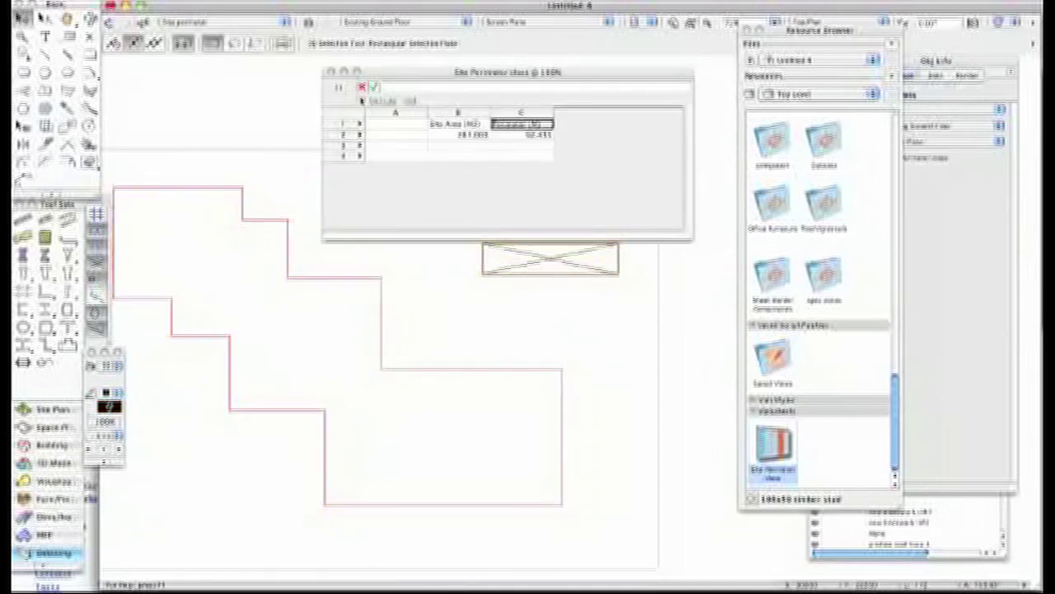
{"action": "left_click", "coordinate": [363, 100]}
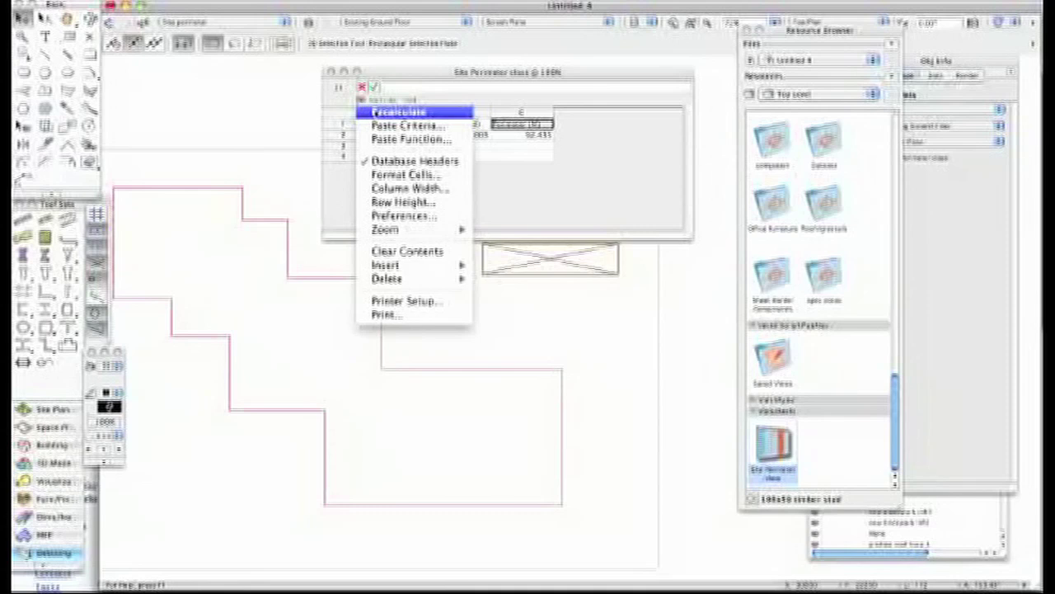
{"action": "left_click", "coordinate": [397, 111]}
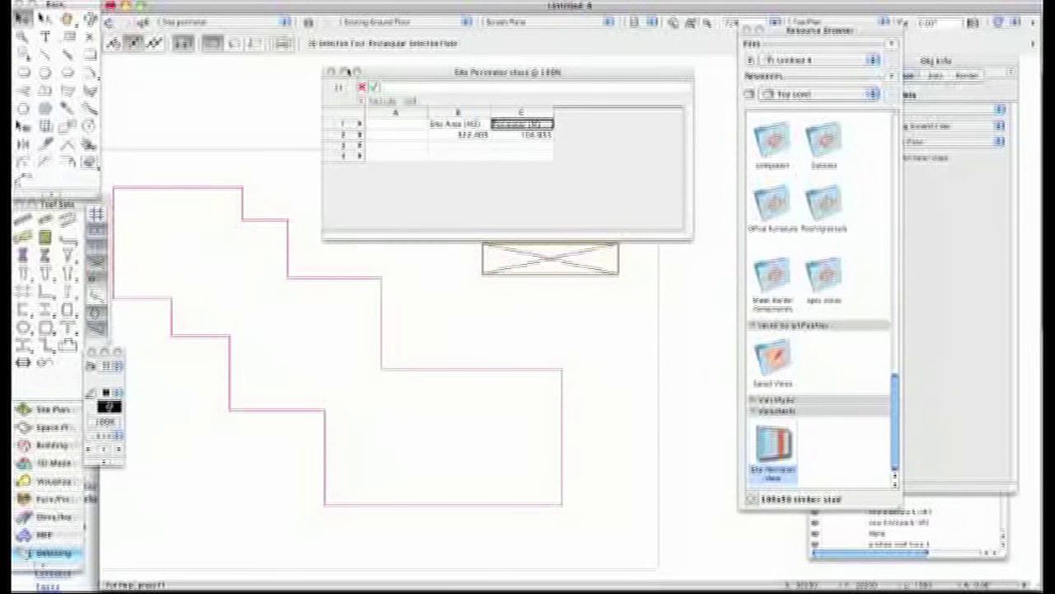
{"action": "left_click", "coordinate": [331, 72]}
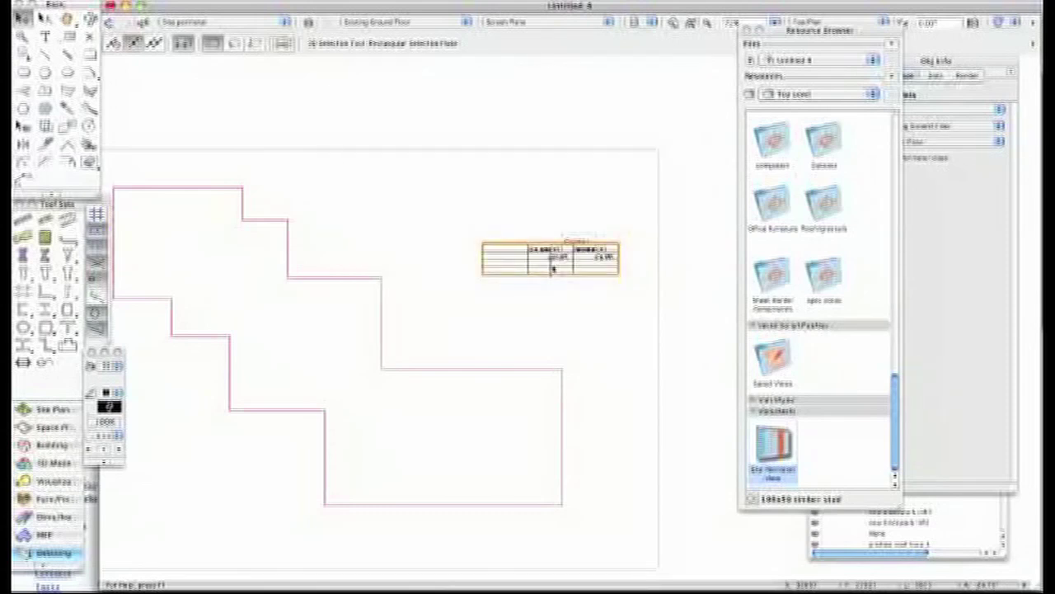
{"action": "scroll", "coordinate": [552, 268], "scroll_direction": "up", "scroll_amount": 3}
{"action": "middle_click_drag", "start_coordinate": [593, 266], "coordinate": [490, 266]}
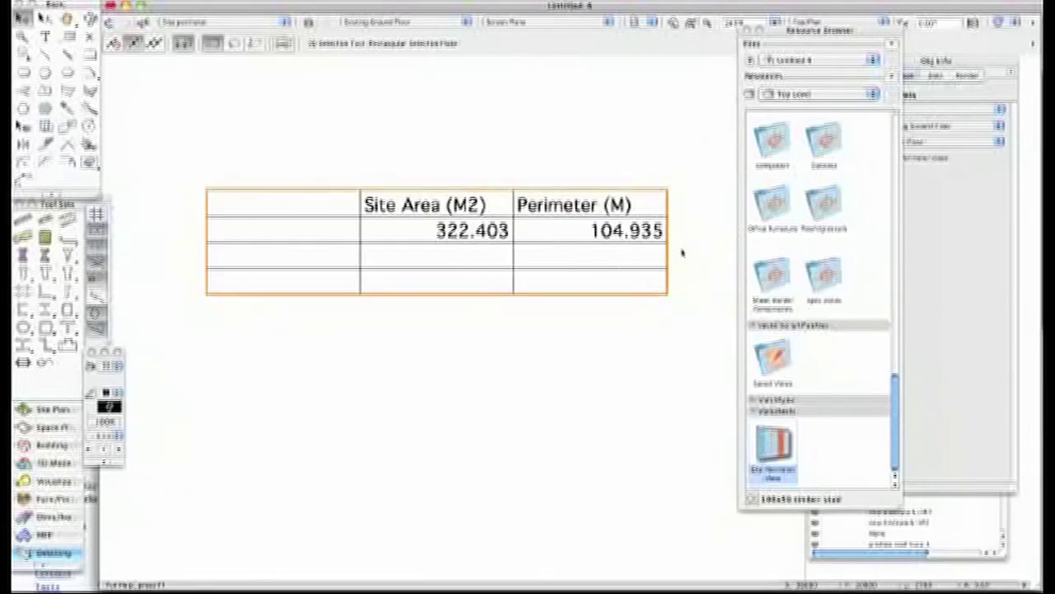
- Zoom out and select the enlarged stepped site outline beside its worksheet
{"action": "scroll", "coordinate": [530, 287], "scroll_direction": "down", "scroll_amount": 5}
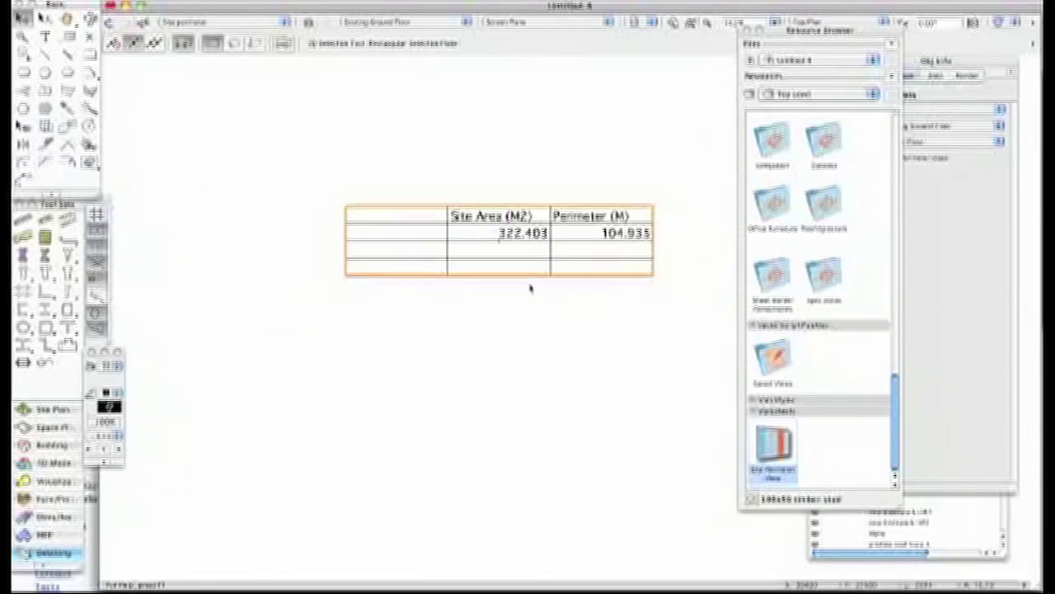
{"action": "scroll", "coordinate": [443, 322], "scroll_direction": "down", "scroll_amount": 5}
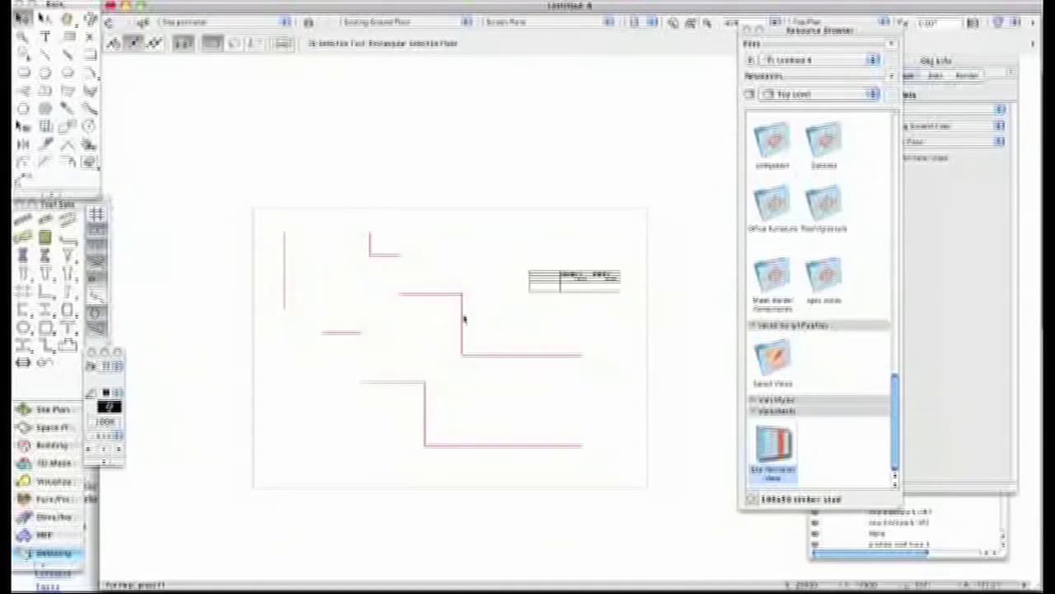
{"action": "key", "text": "x"}
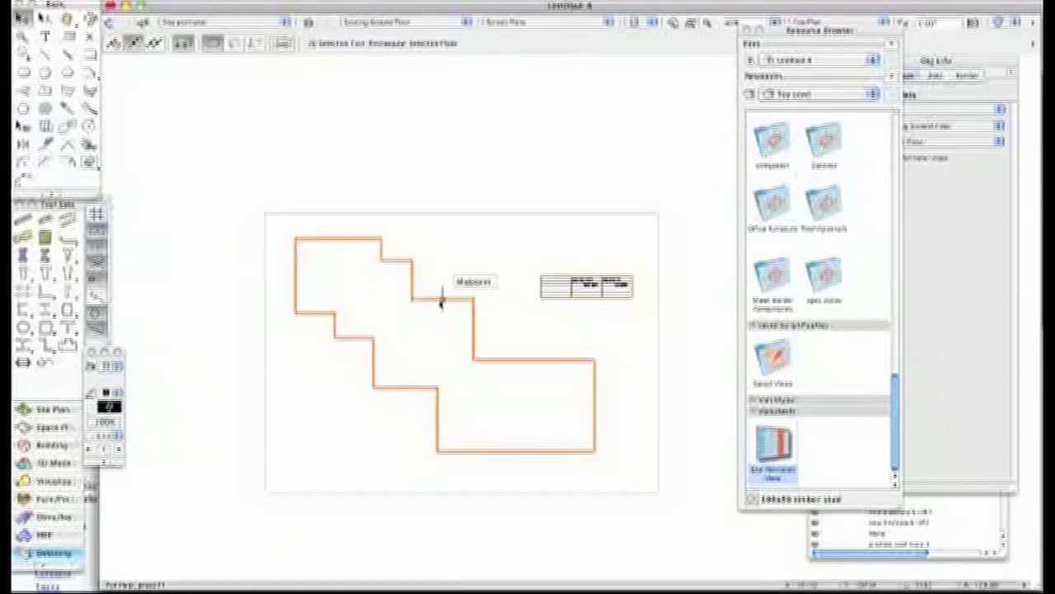
{"action": "left_click", "coordinate": [441, 302]}
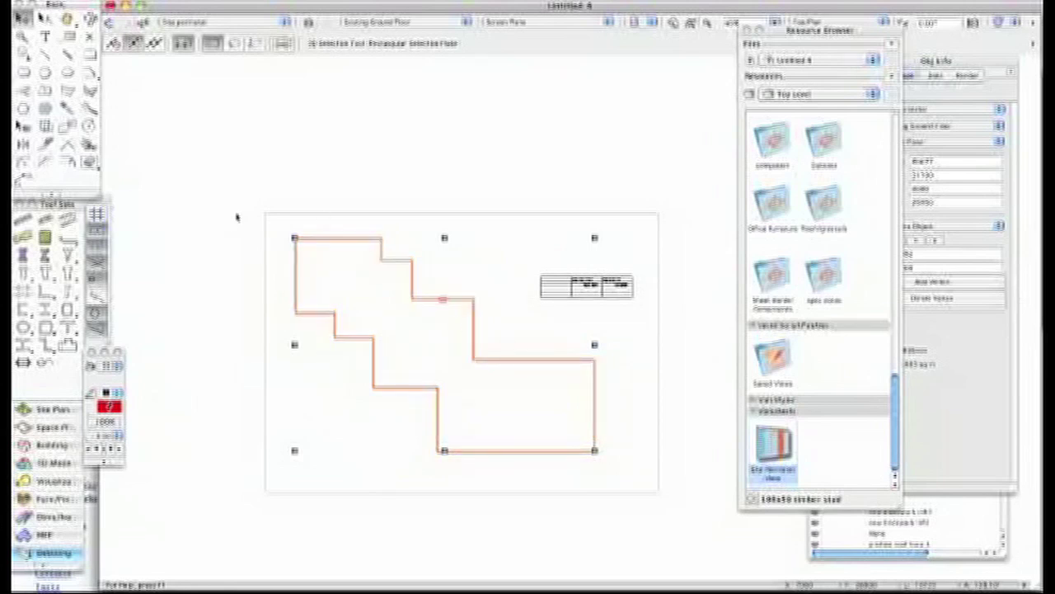
{"action": "middle_click_drag", "start_coordinate": [248, 247], "coordinate": [217, 223]}
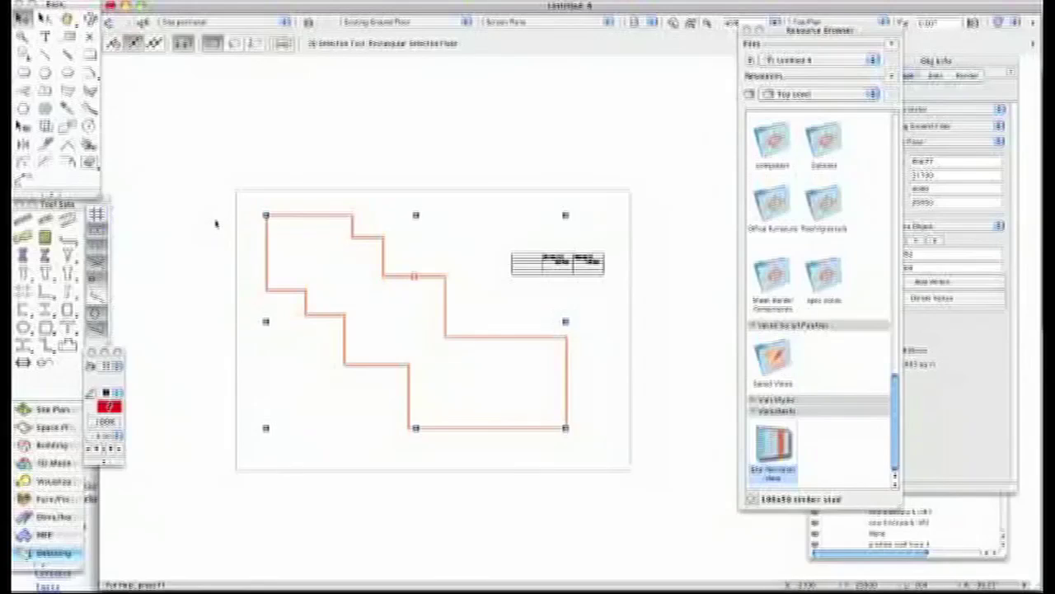